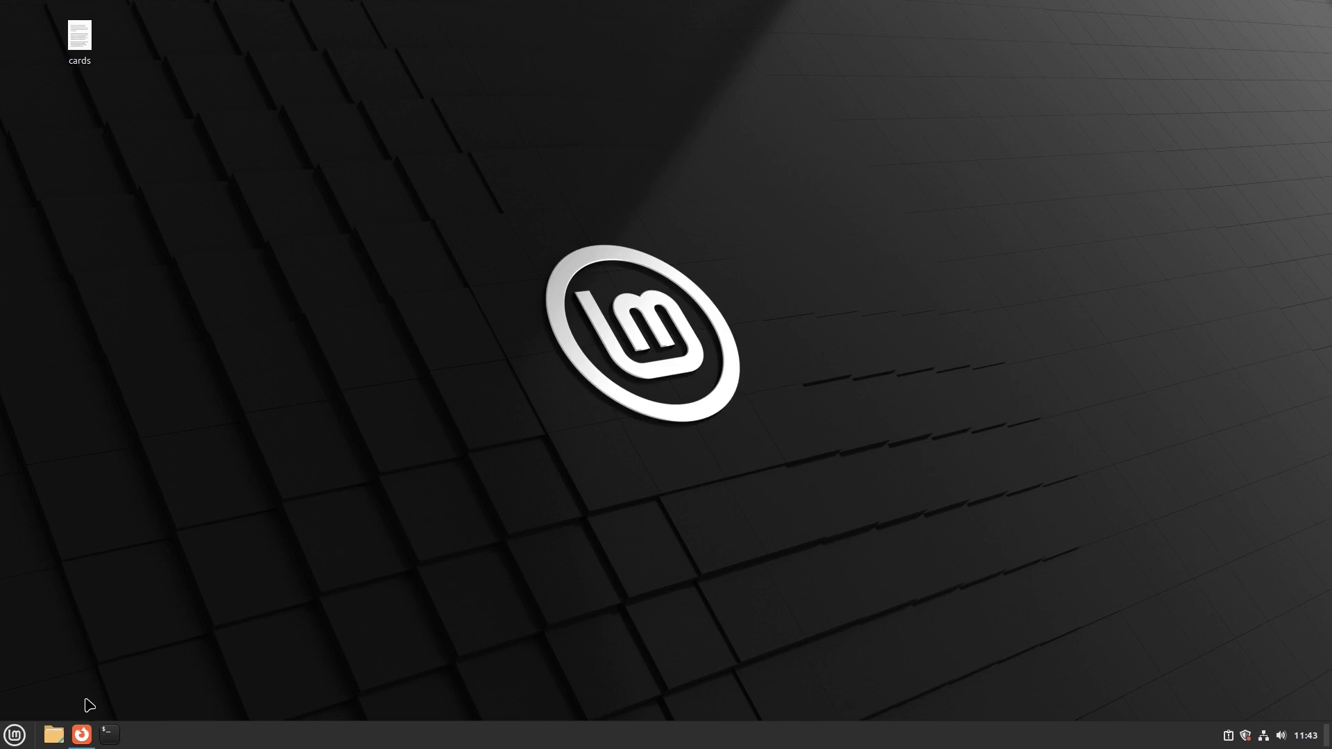
- Bring Firefox back and read the 21.2 upgrade post's snapshot, preparation and upgrade steps
click(84, 737)
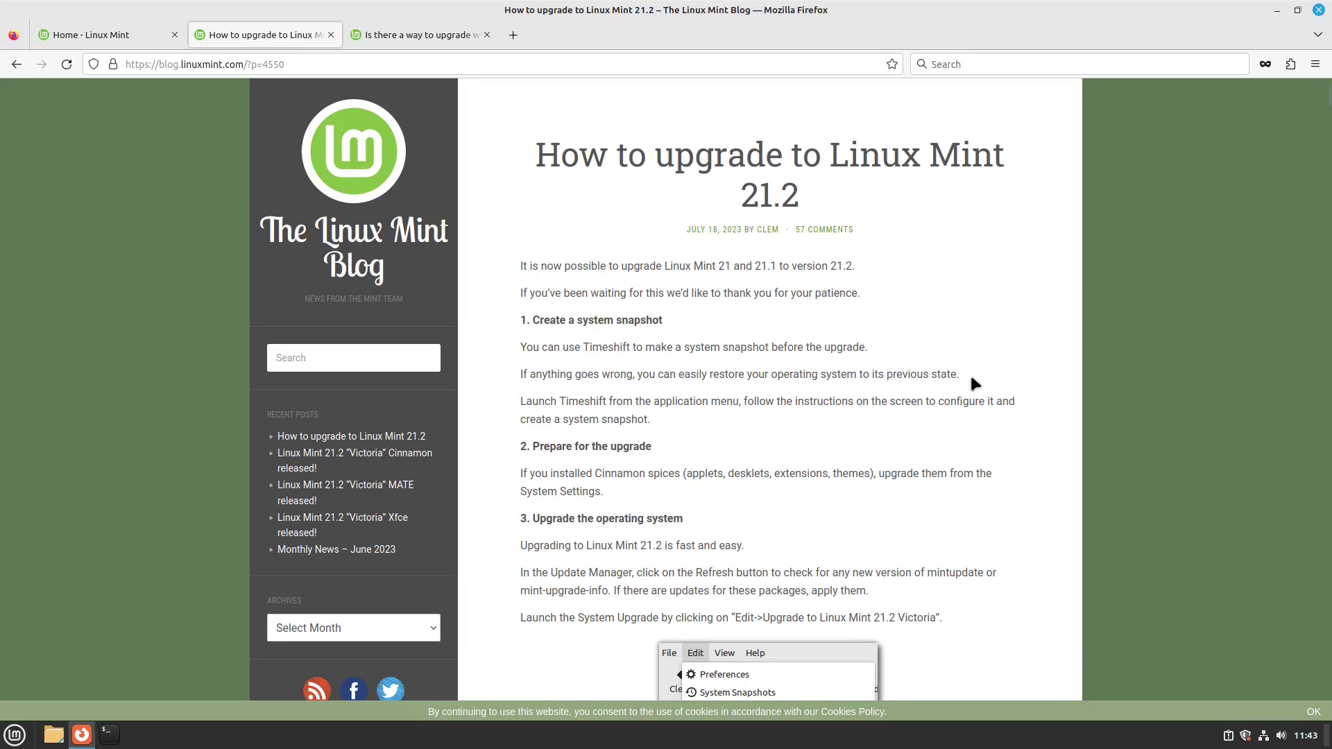
scroll(912, 391, down, 2)
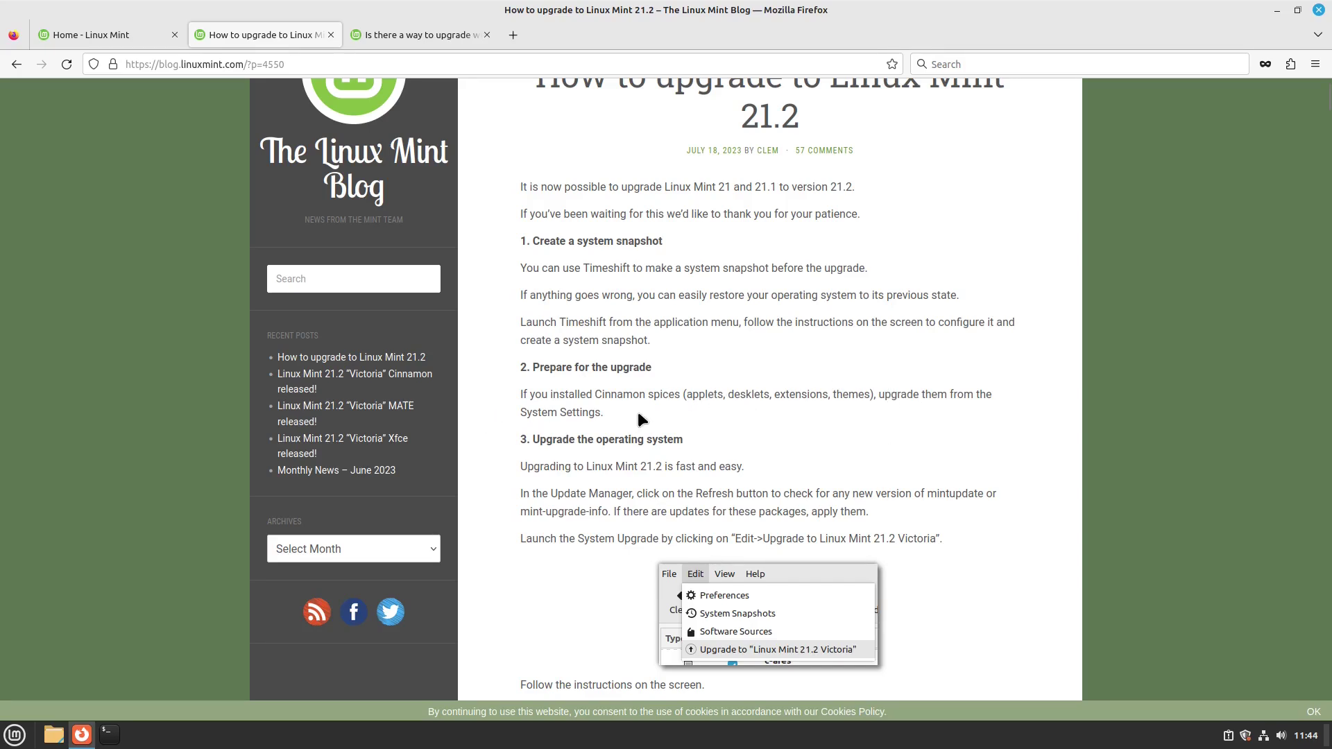
- Read down to the reboot step and FAQ, then bring up Update Manager from the updates notice
scroll(964, 399, down, 3)
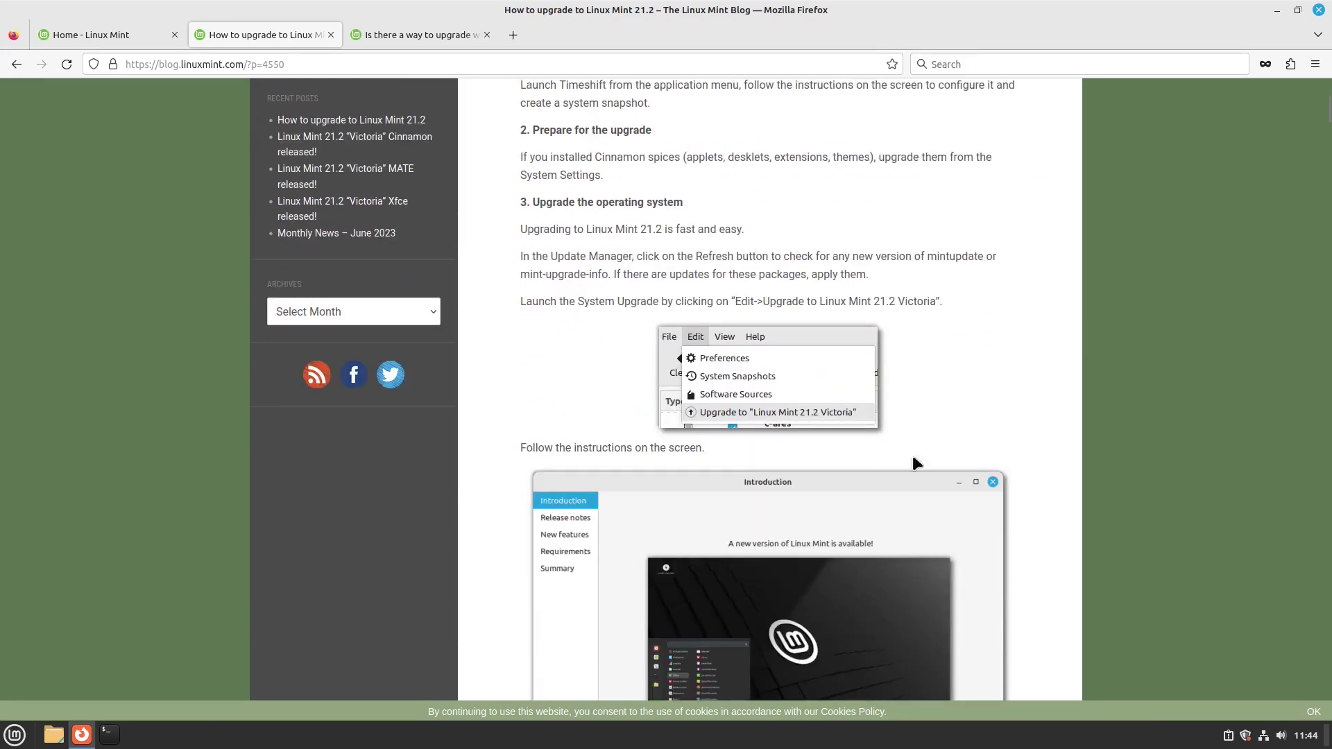
scroll(964, 389, down, 10)
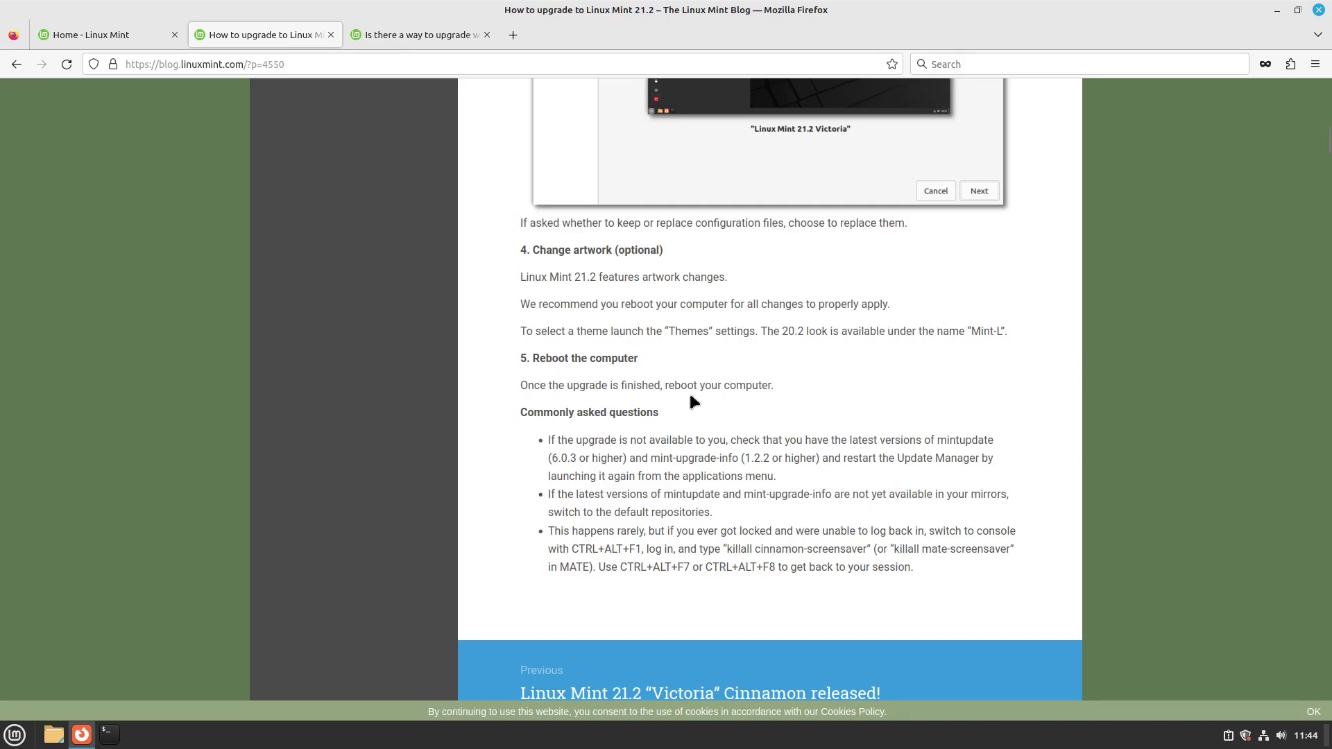
scroll(872, 458, down, 1)
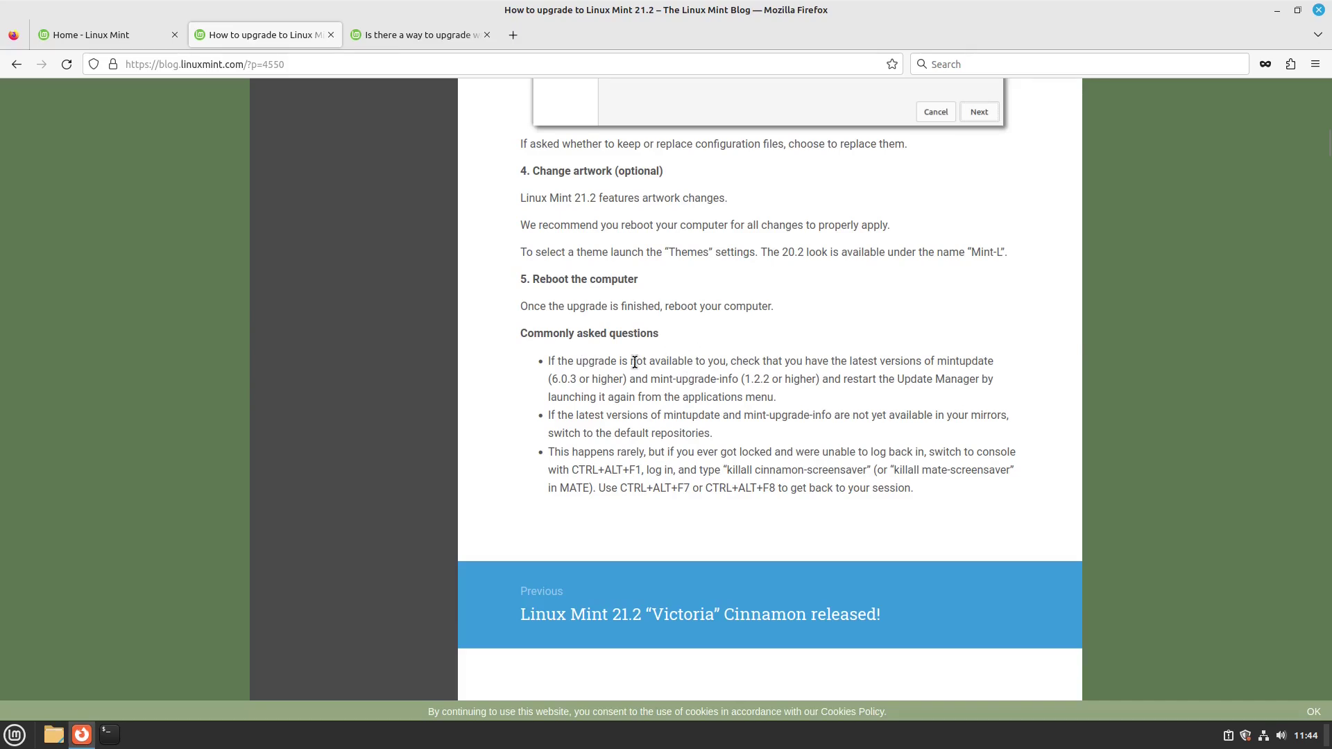
click(1246, 736)
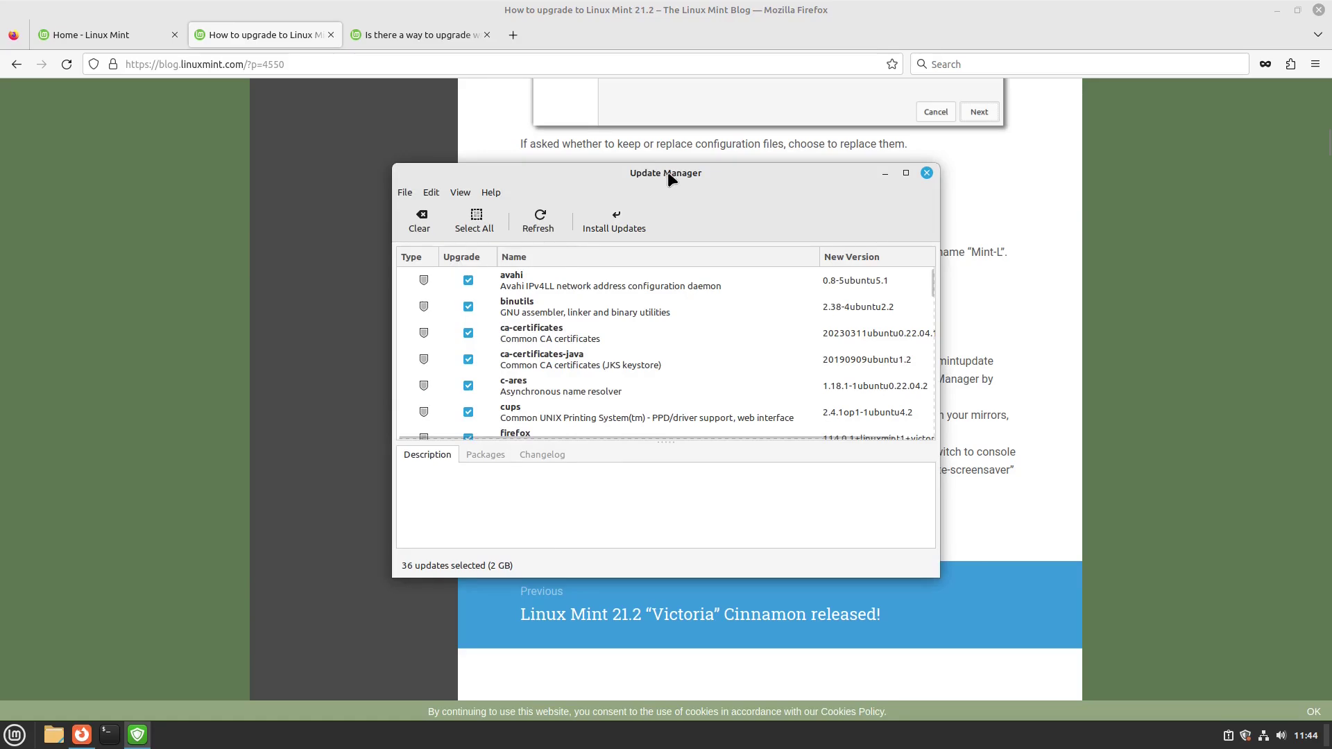
- Move Update Manager up and right and look through its View and Help menus
drag(667, 172, 1018, 139)
click(809, 155)
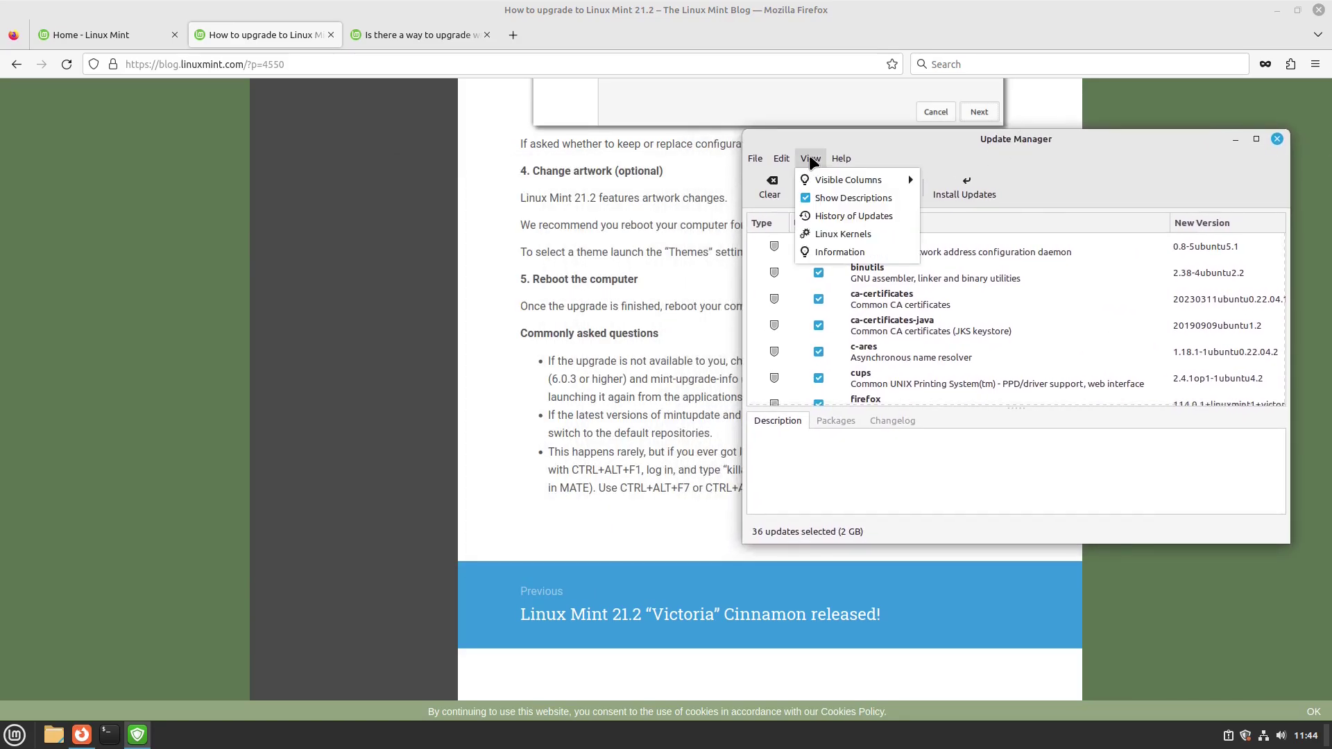
click(809, 155)
click(805, 156)
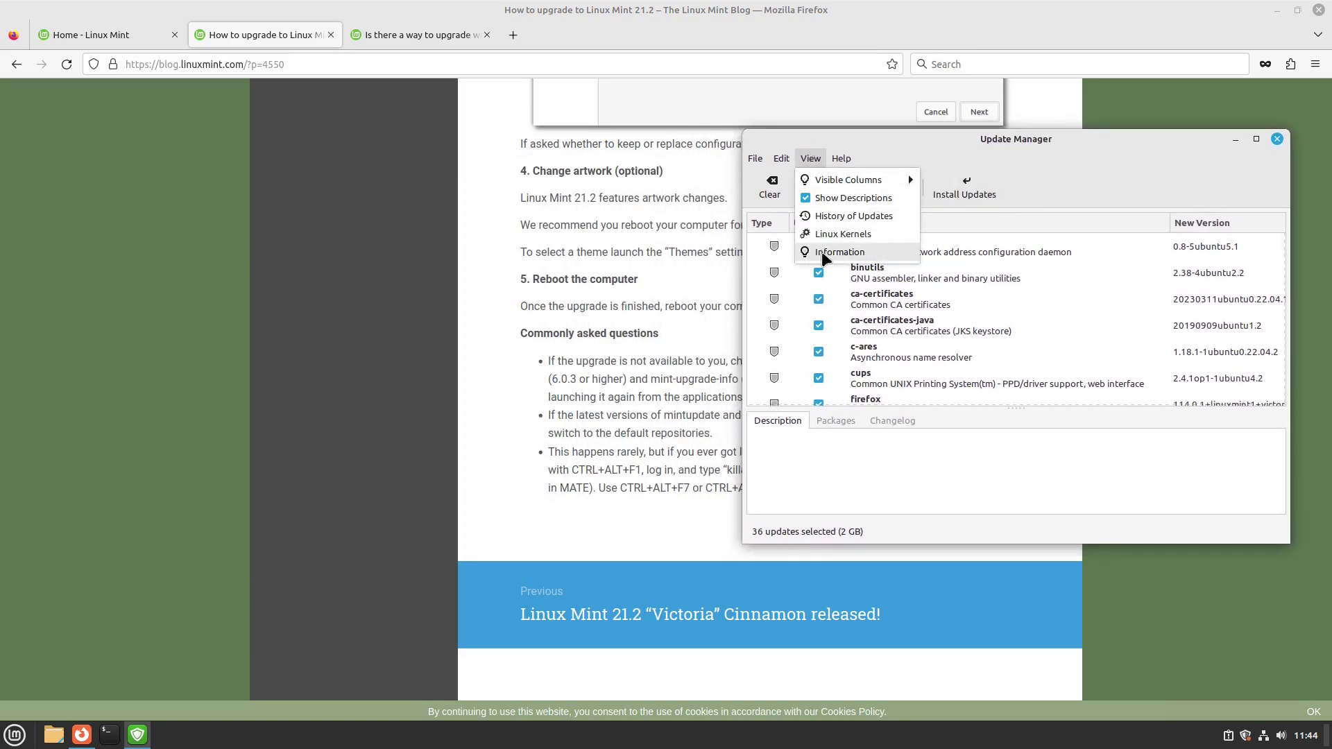
click(938, 161)
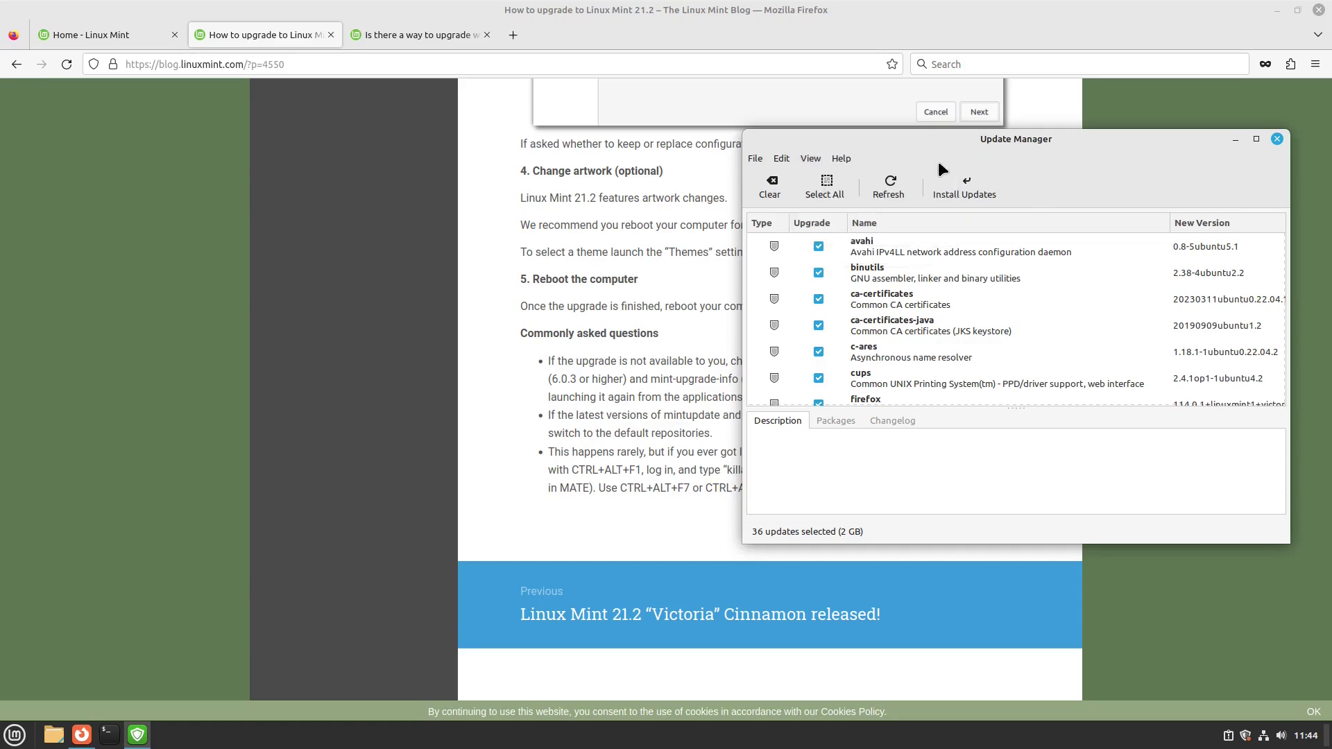
- Bring Firefox back in front and search the Mint menu for 'soft'
click(615, 302)
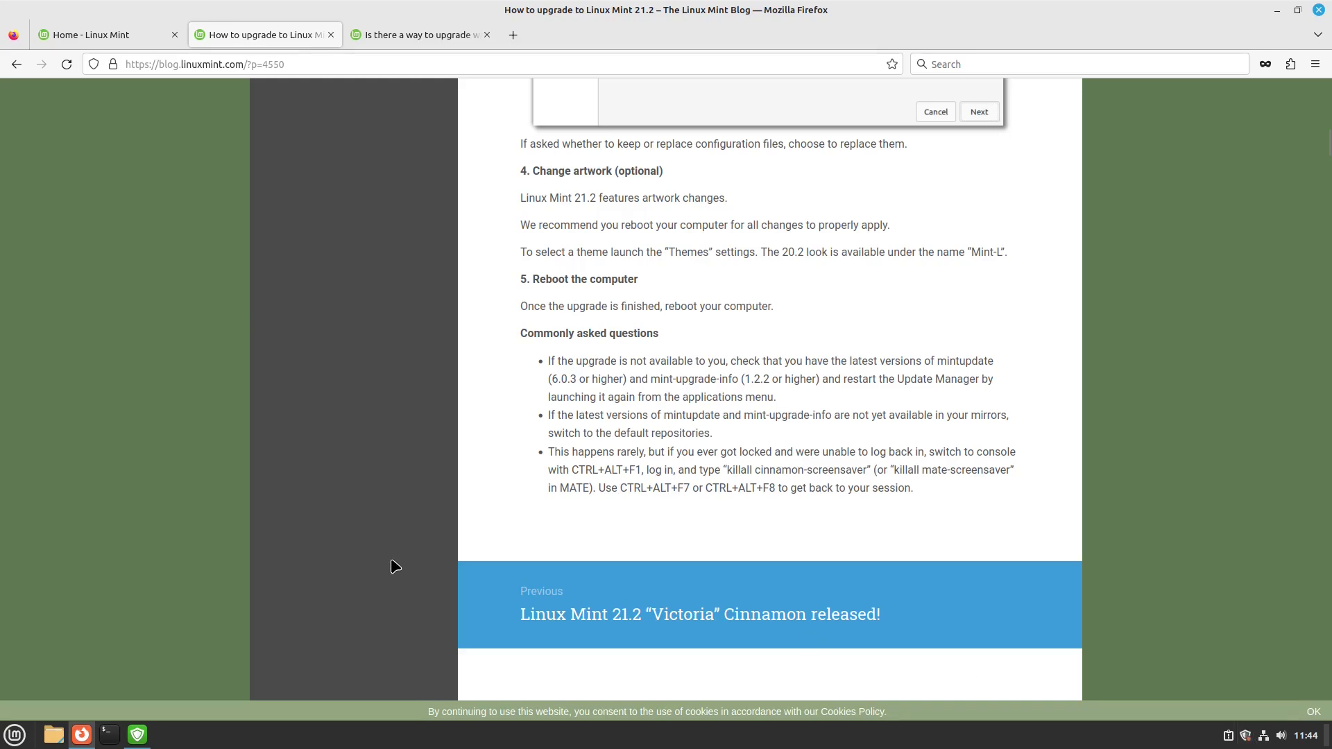
key(super)
text(soft)
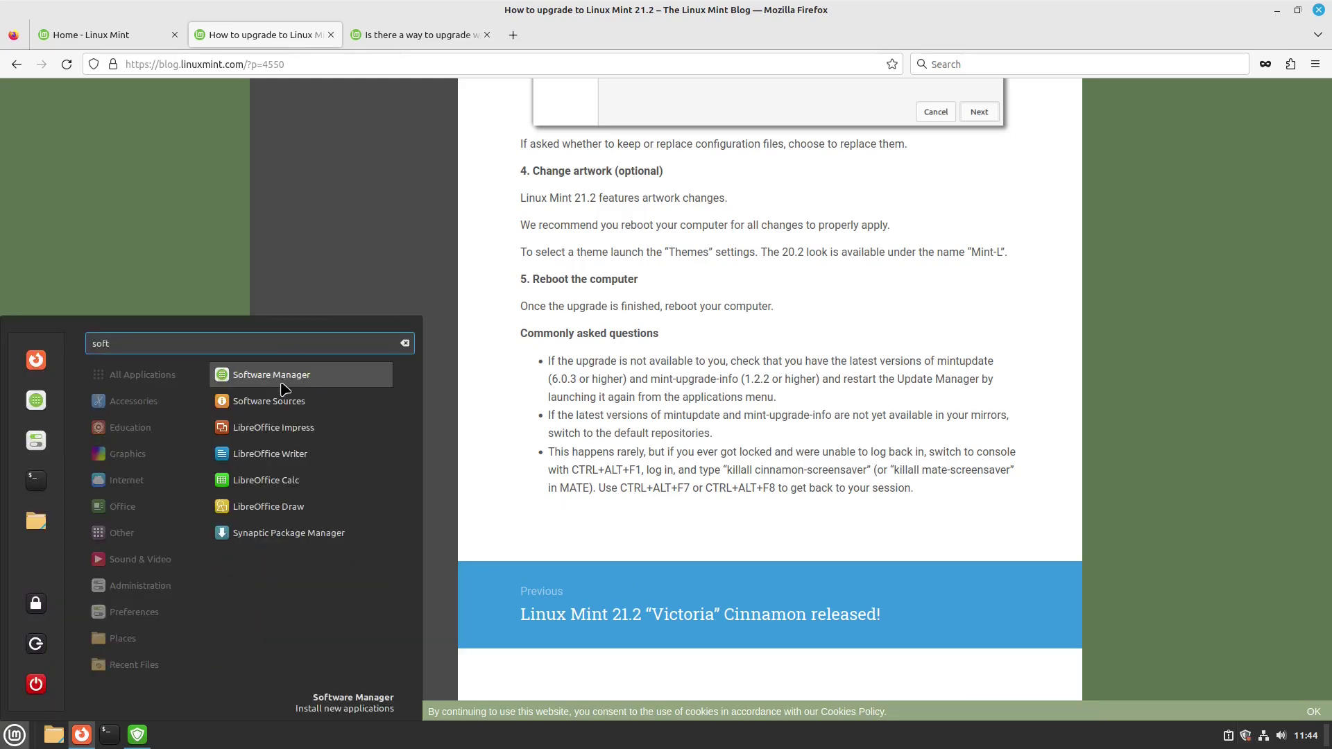
click(277, 401)
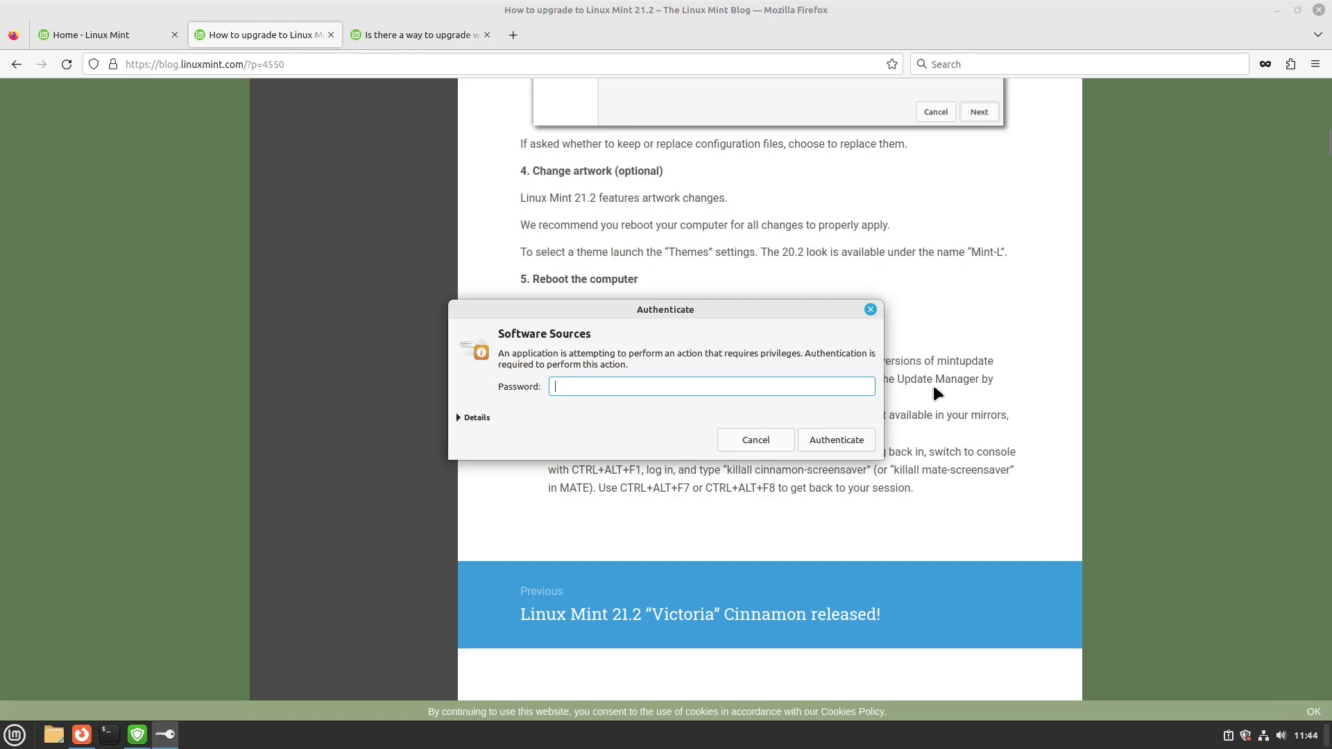
text(•••)
key(Return)
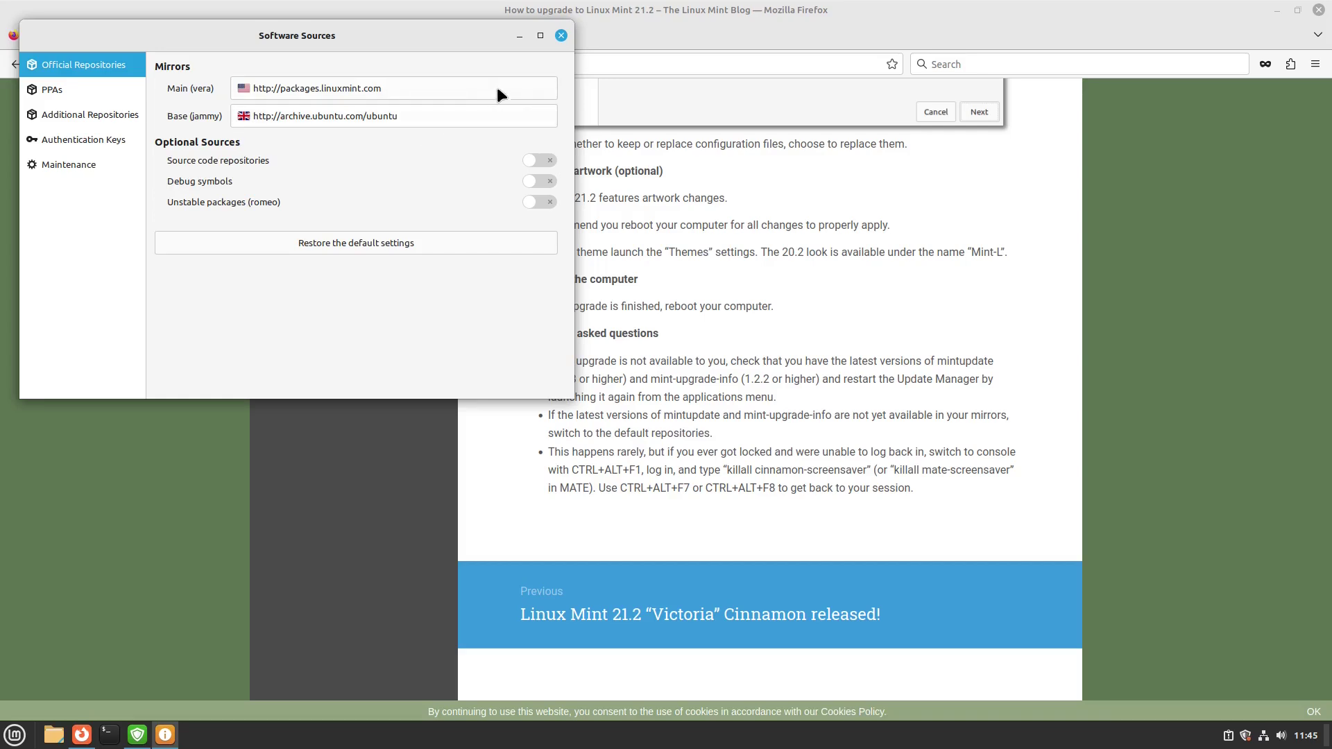
click(561, 35)
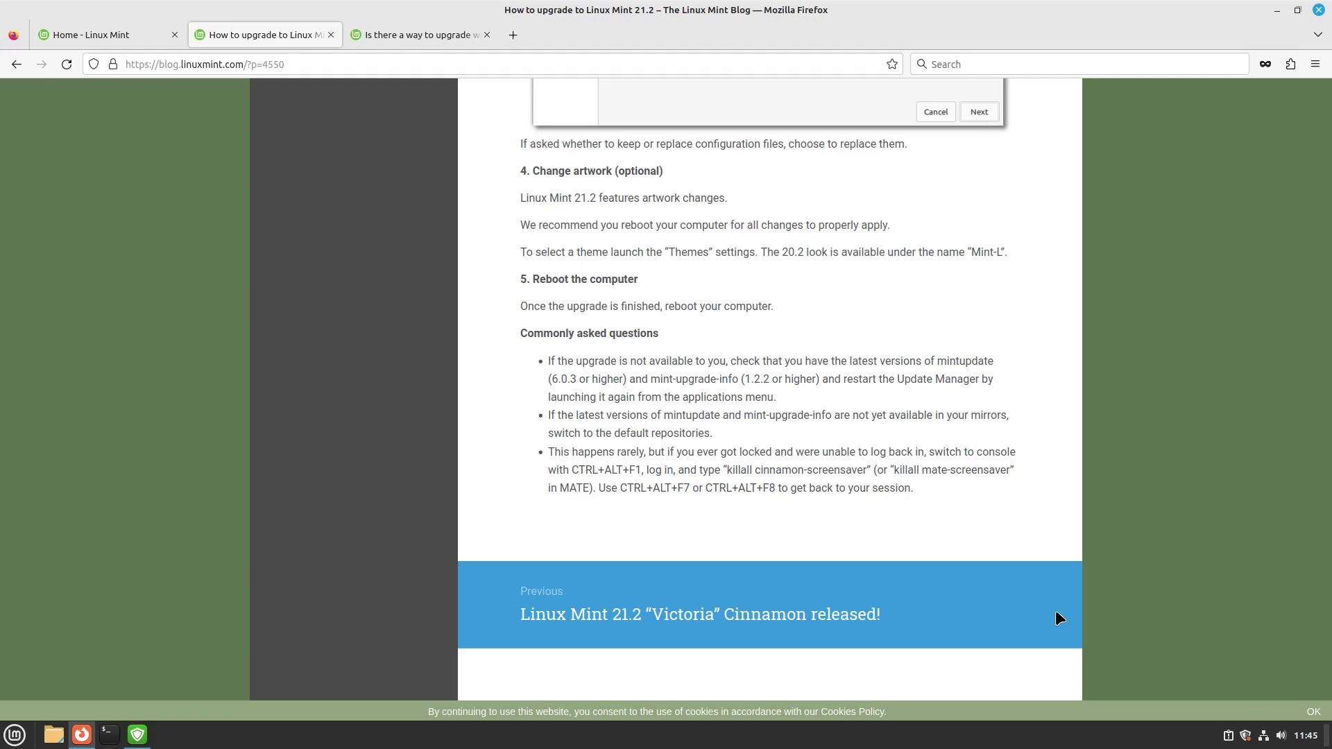
- Read the forum thread on upgrading without a snapshot, then minimize Firefox
scroll(999, 415, down, 5)
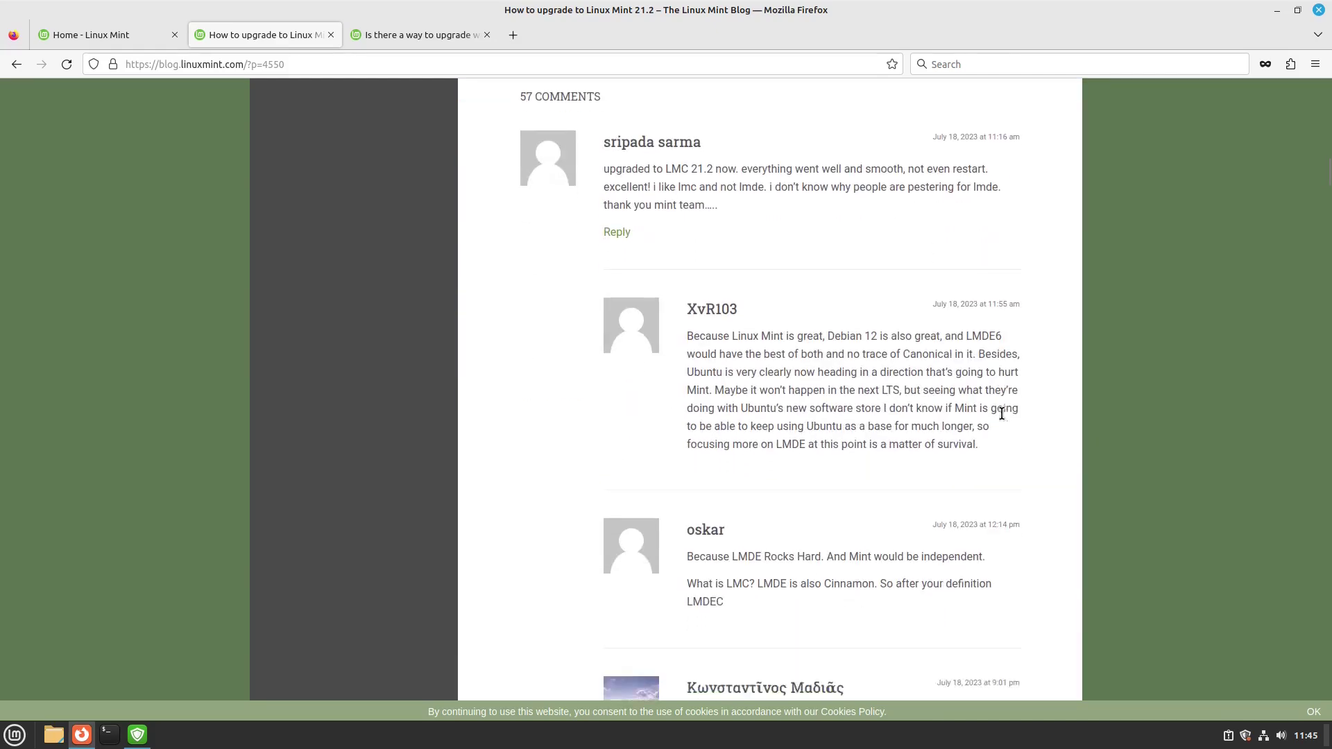
key(Home)
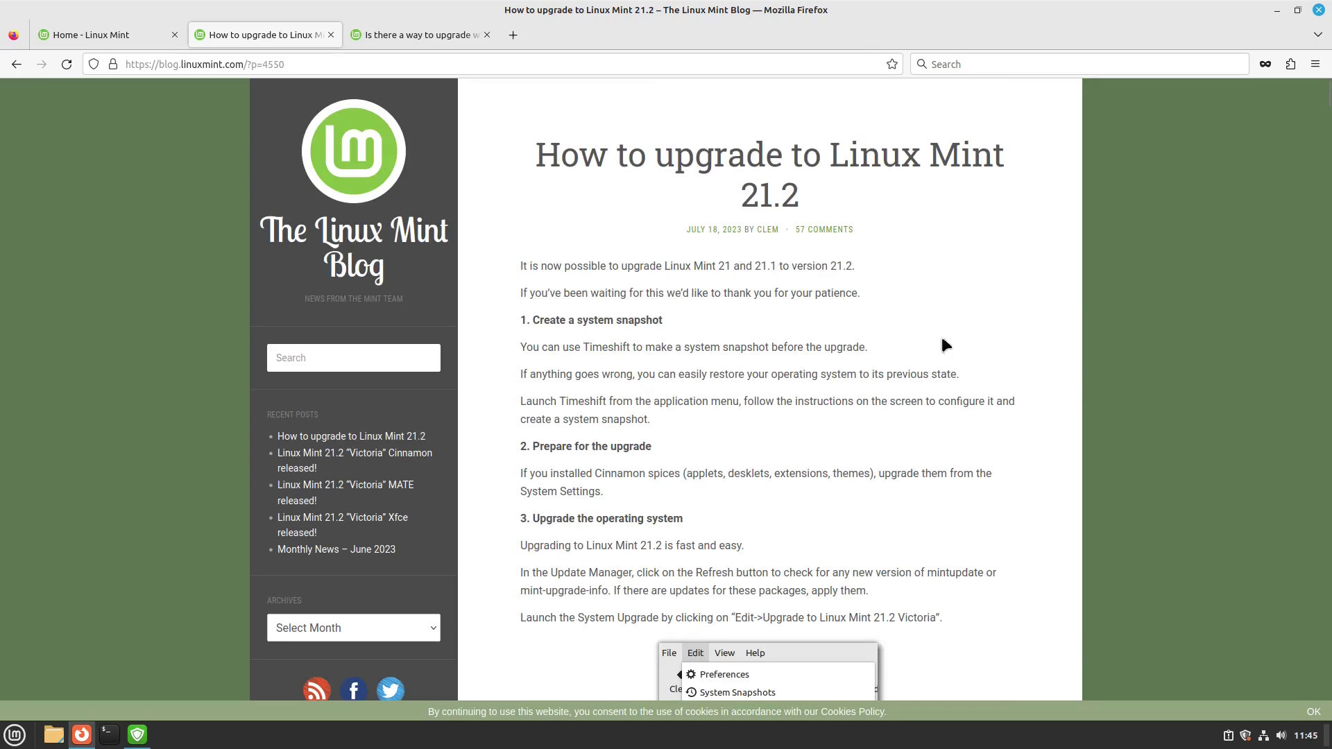
click(412, 29)
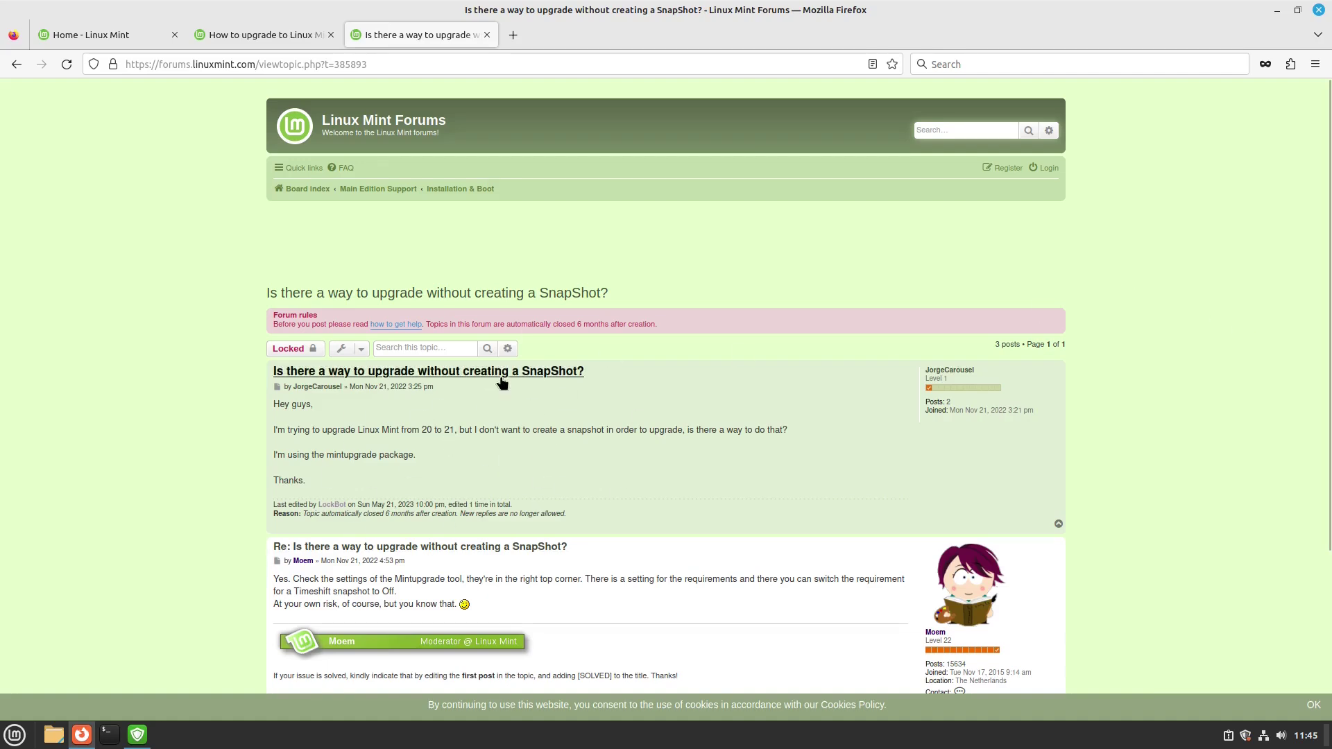
scroll(624, 437, down, 3)
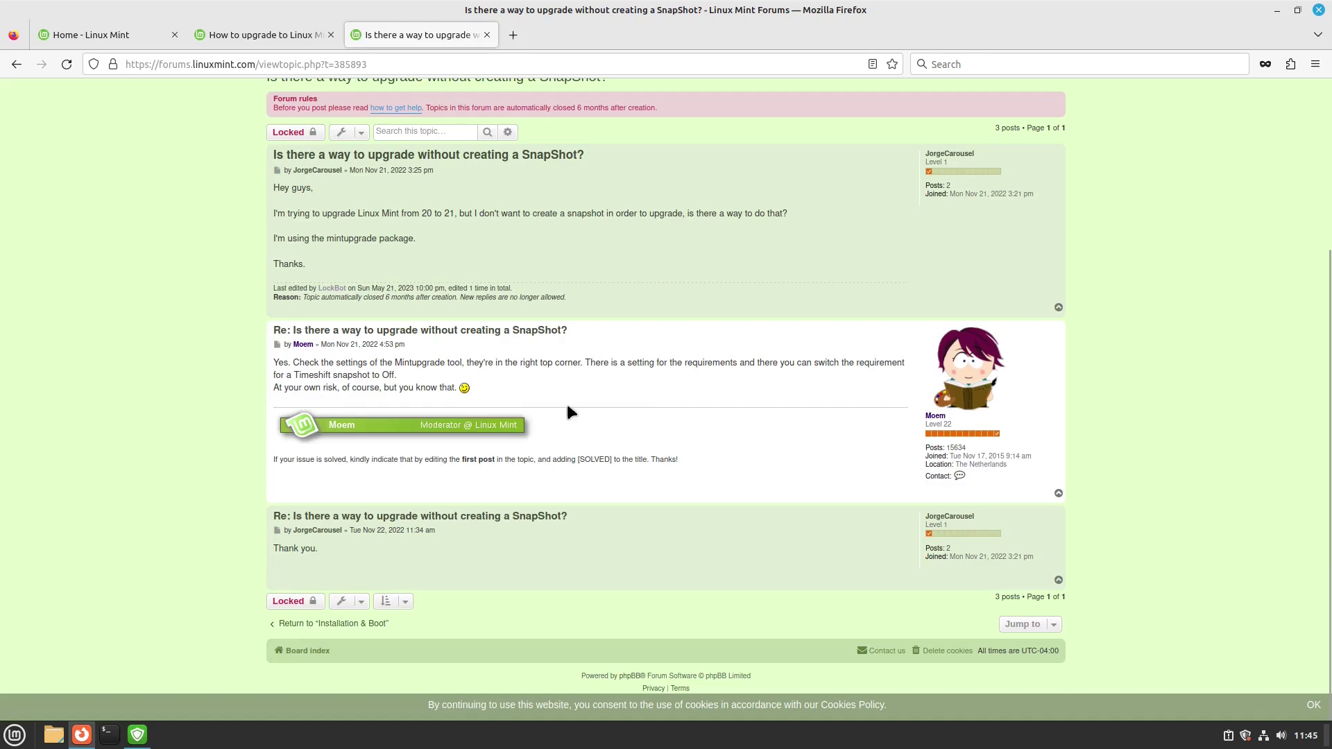
scroll(805, 427, up, 4)
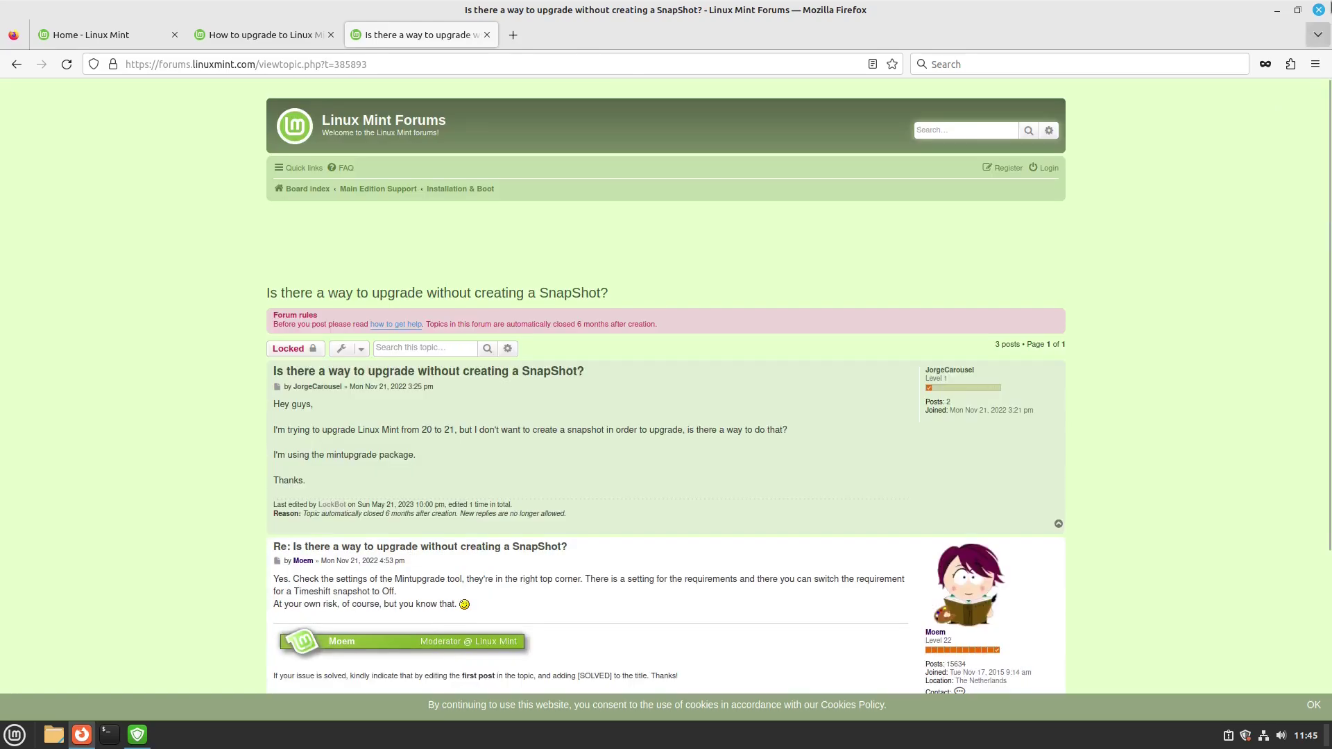
click(1278, 8)
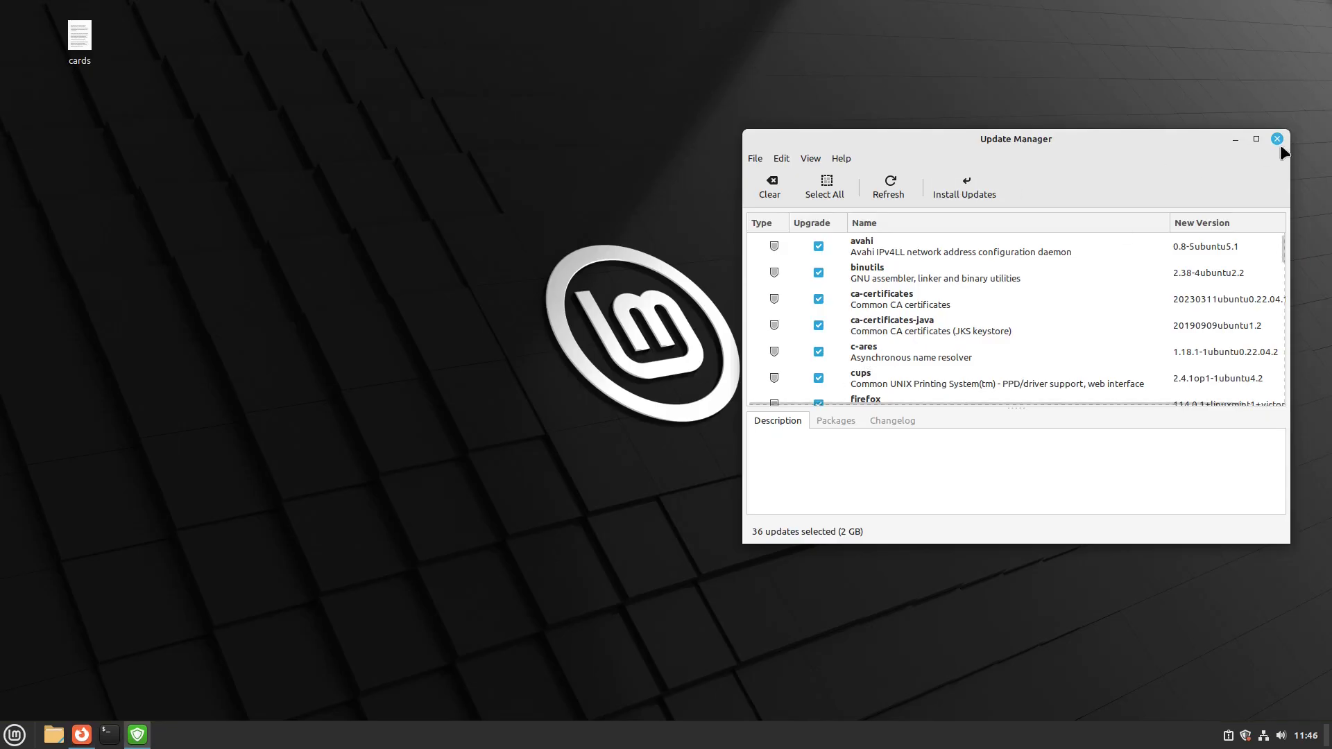
- Review the 36 selected updates (2 GB) in Update Manager and start installing them
drag(1150, 154, 849, 163)
scroll(825, 277, down, 10)
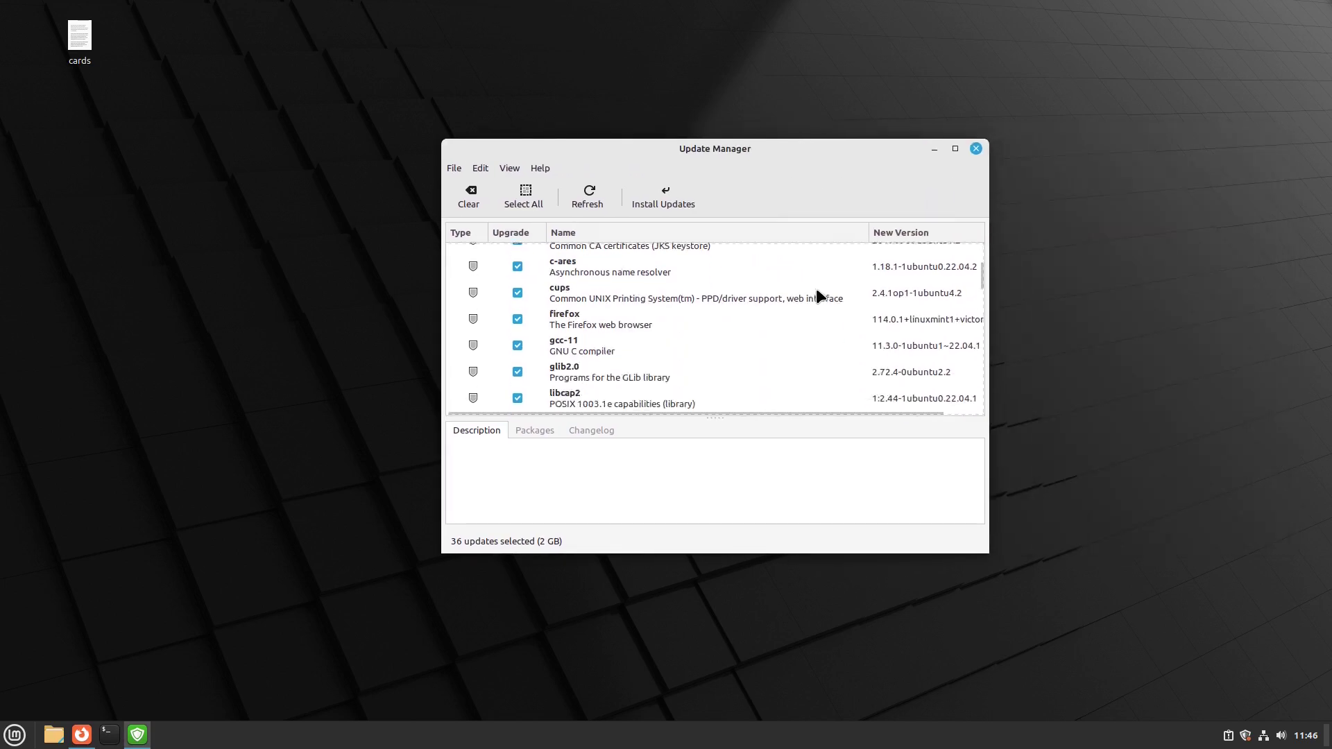
scroll(833, 319, down, 5)
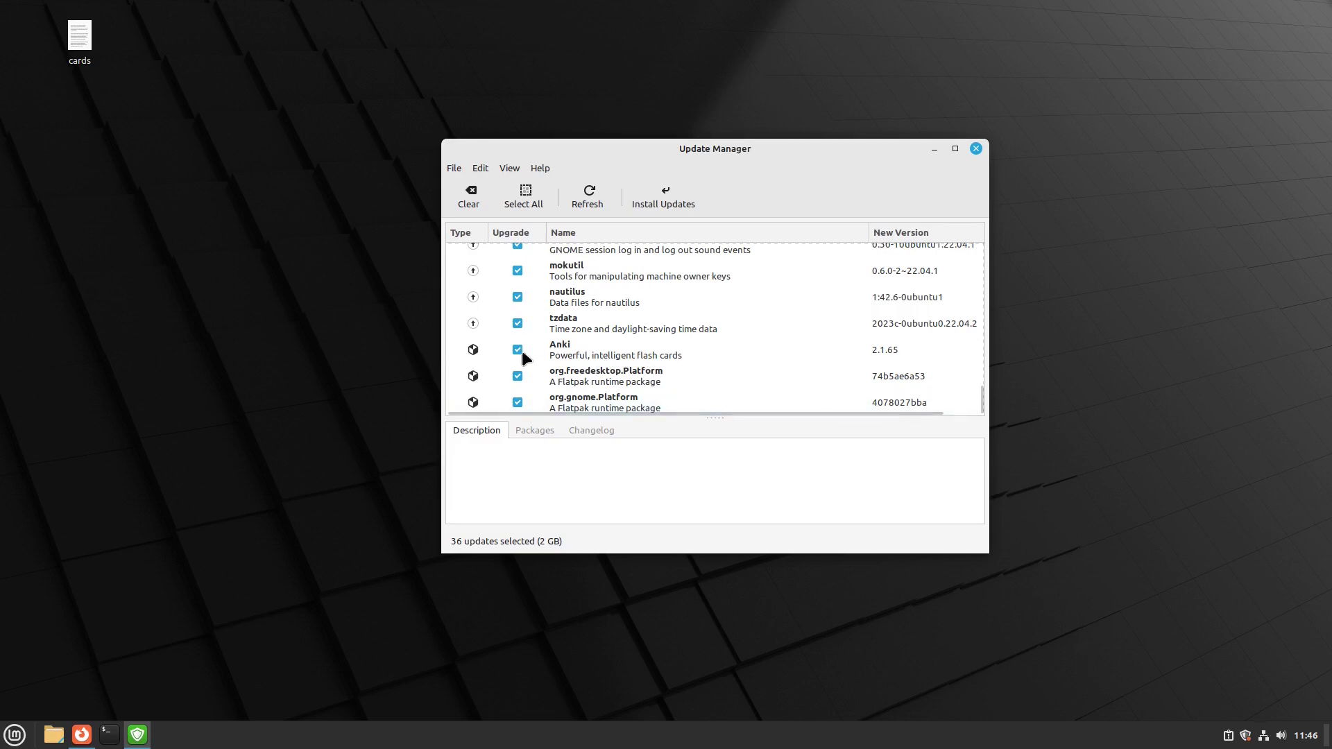
scroll(709, 356, up, 10)
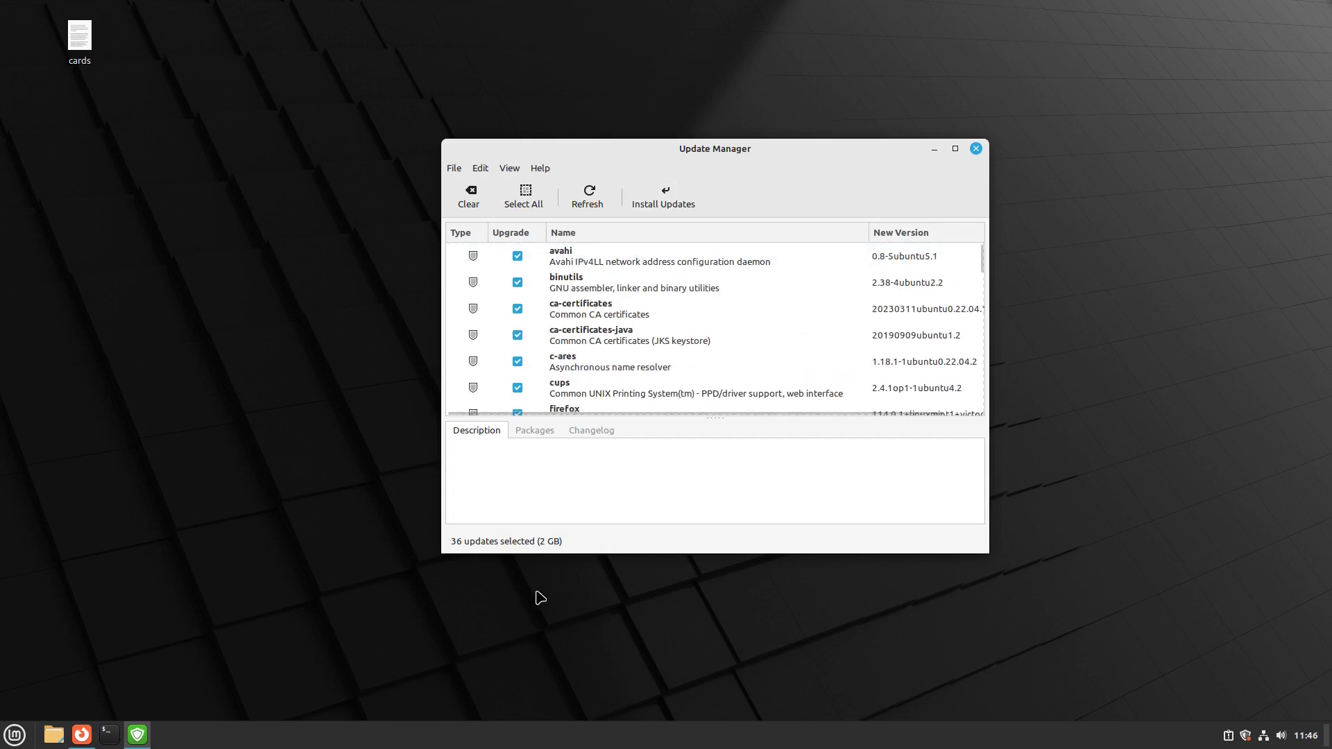
click(681, 204)
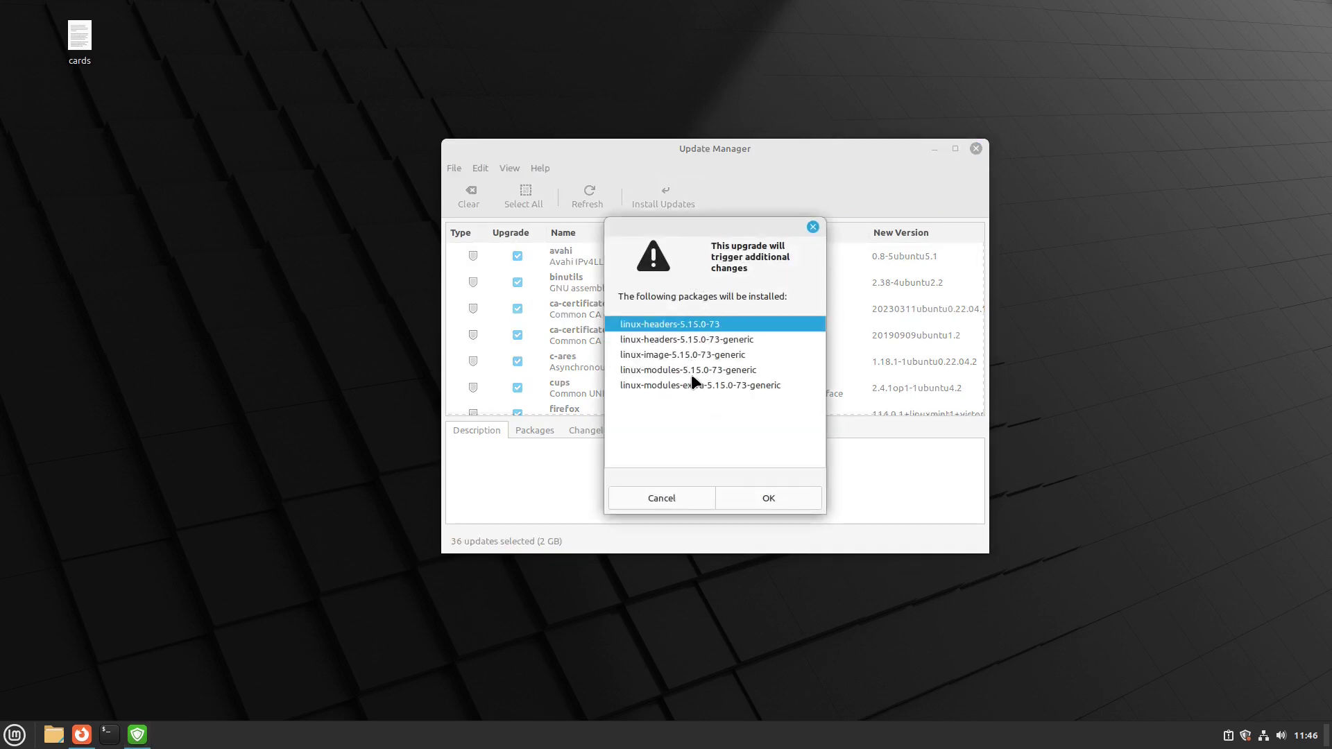
- Accept the extra kernel packages and Flatpak upgrades, then authenticate to install
click(780, 498)
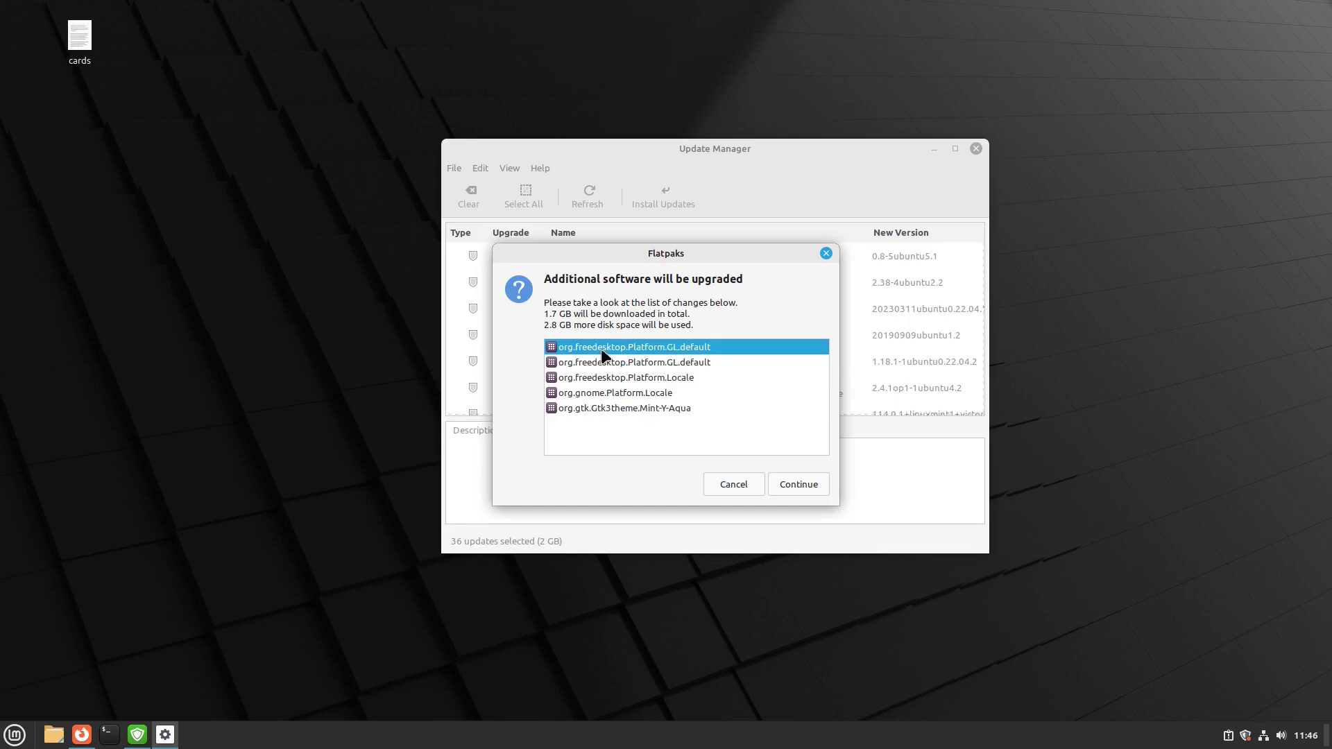
click(798, 485)
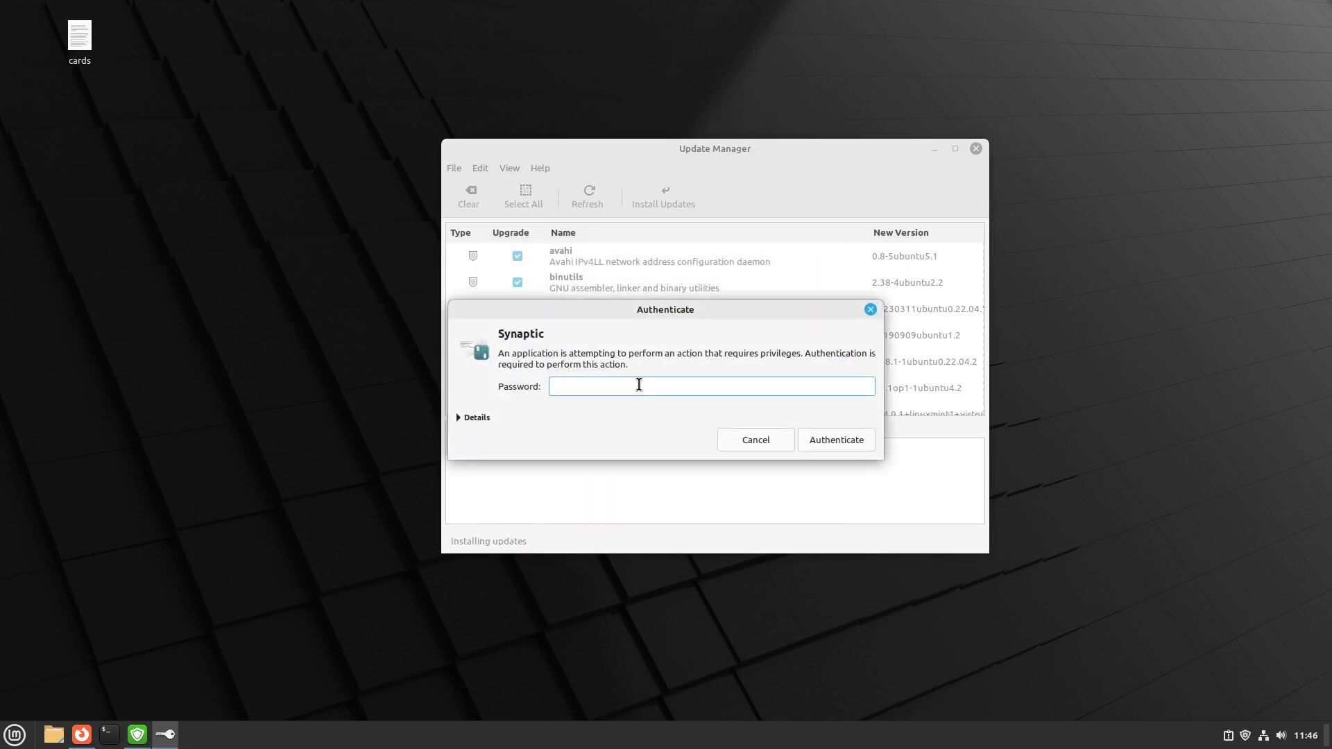
click(836, 439)
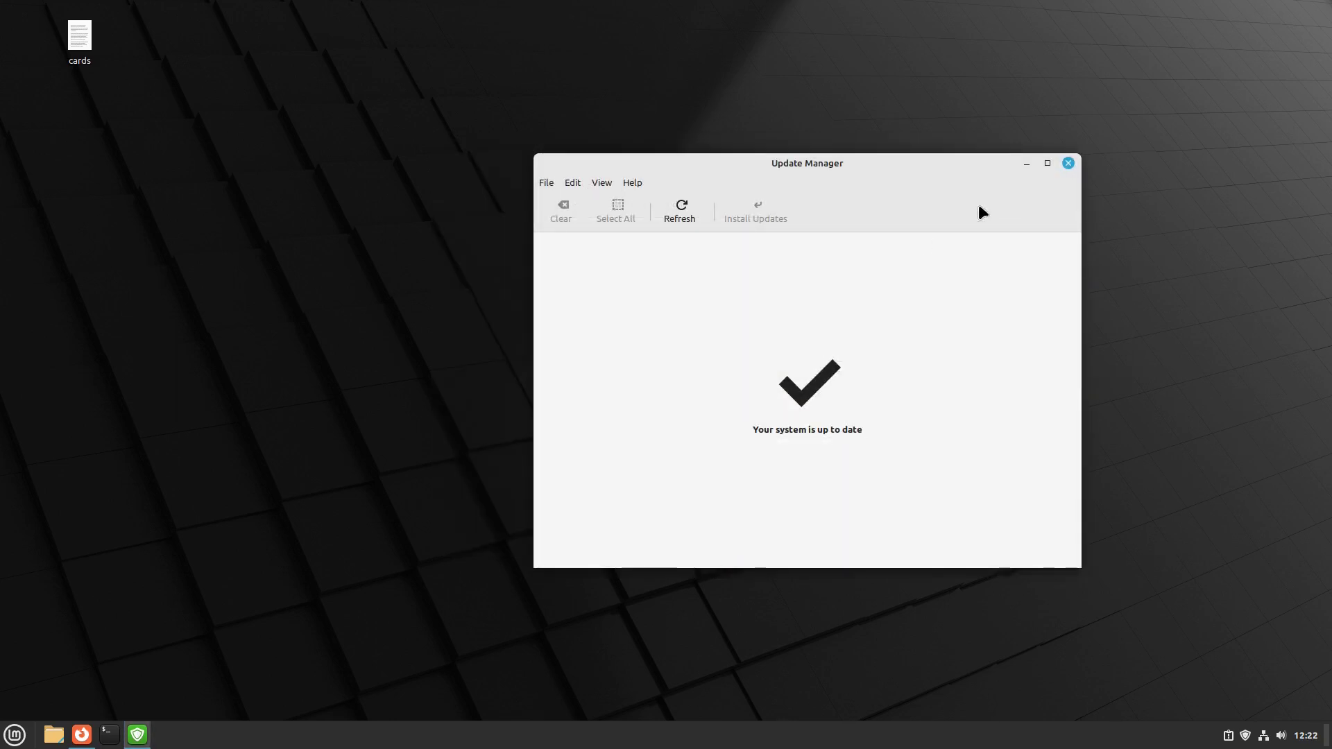
click(573, 183)
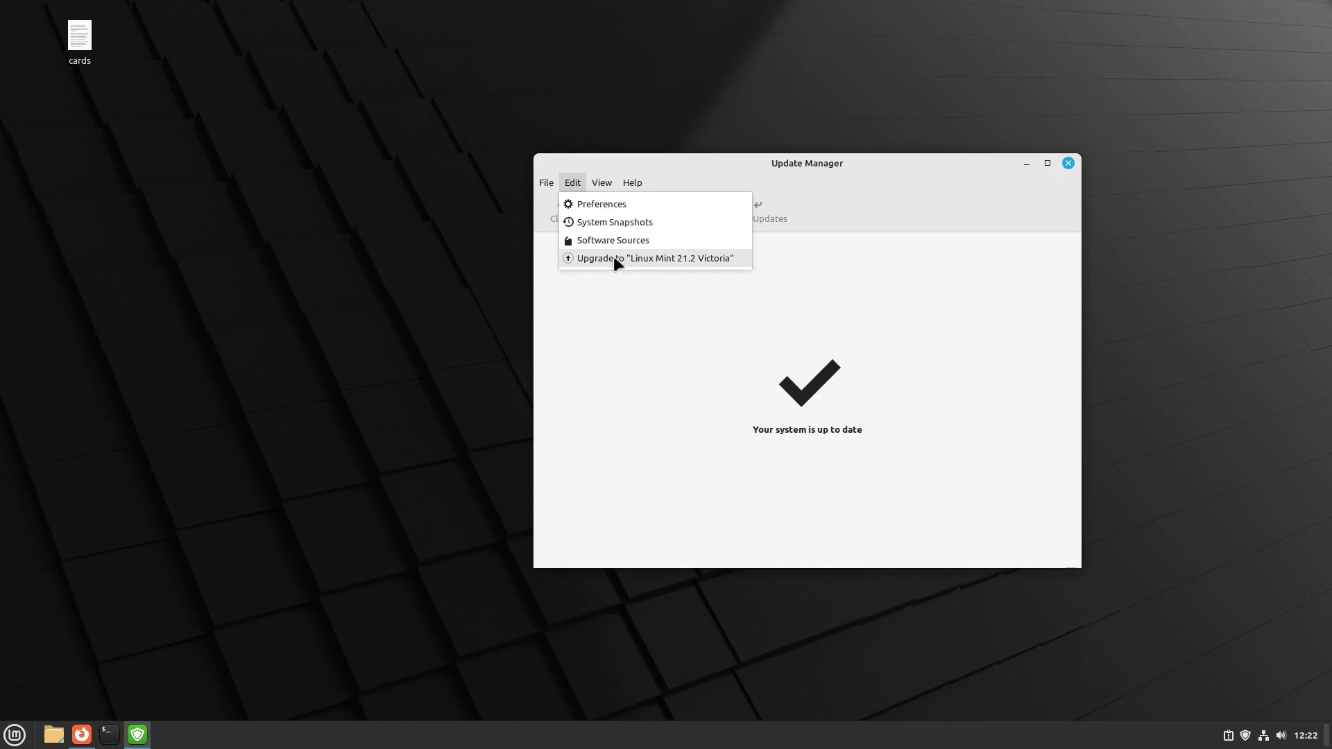
click(606, 209)
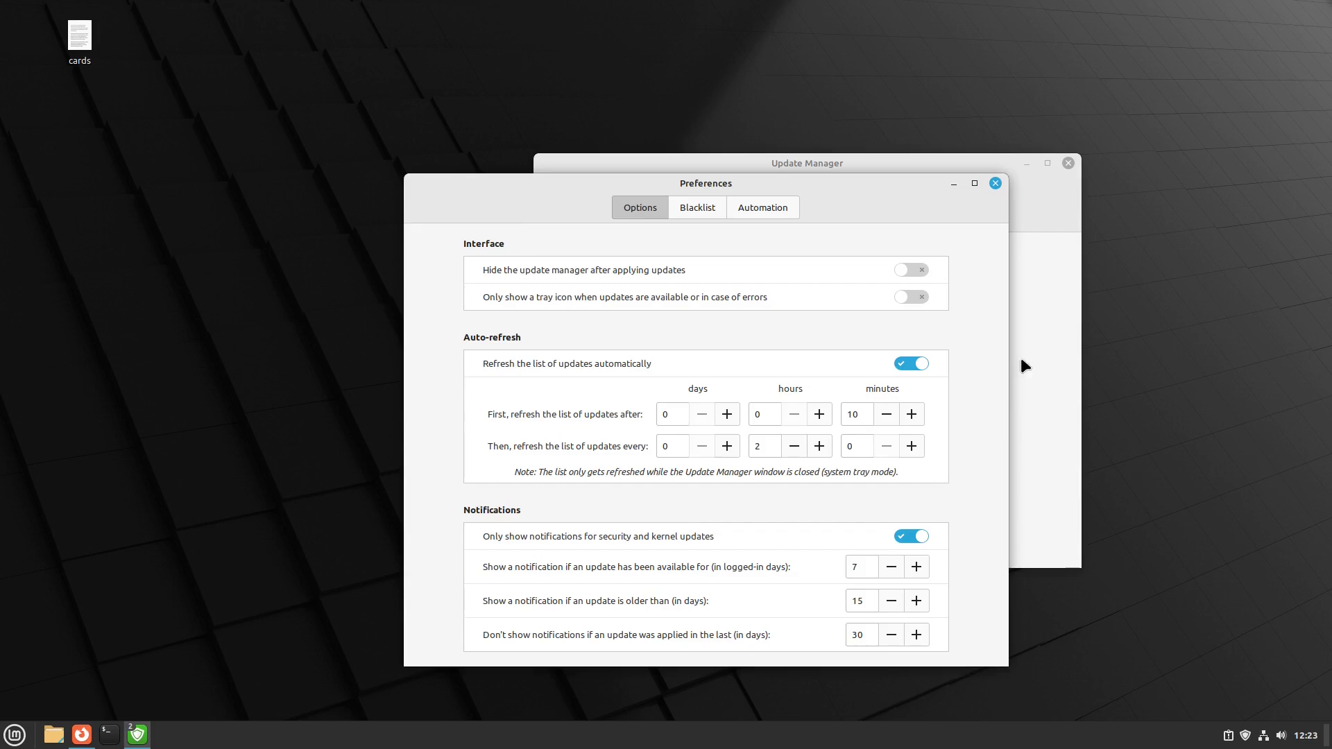
click(721, 207)
click(760, 210)
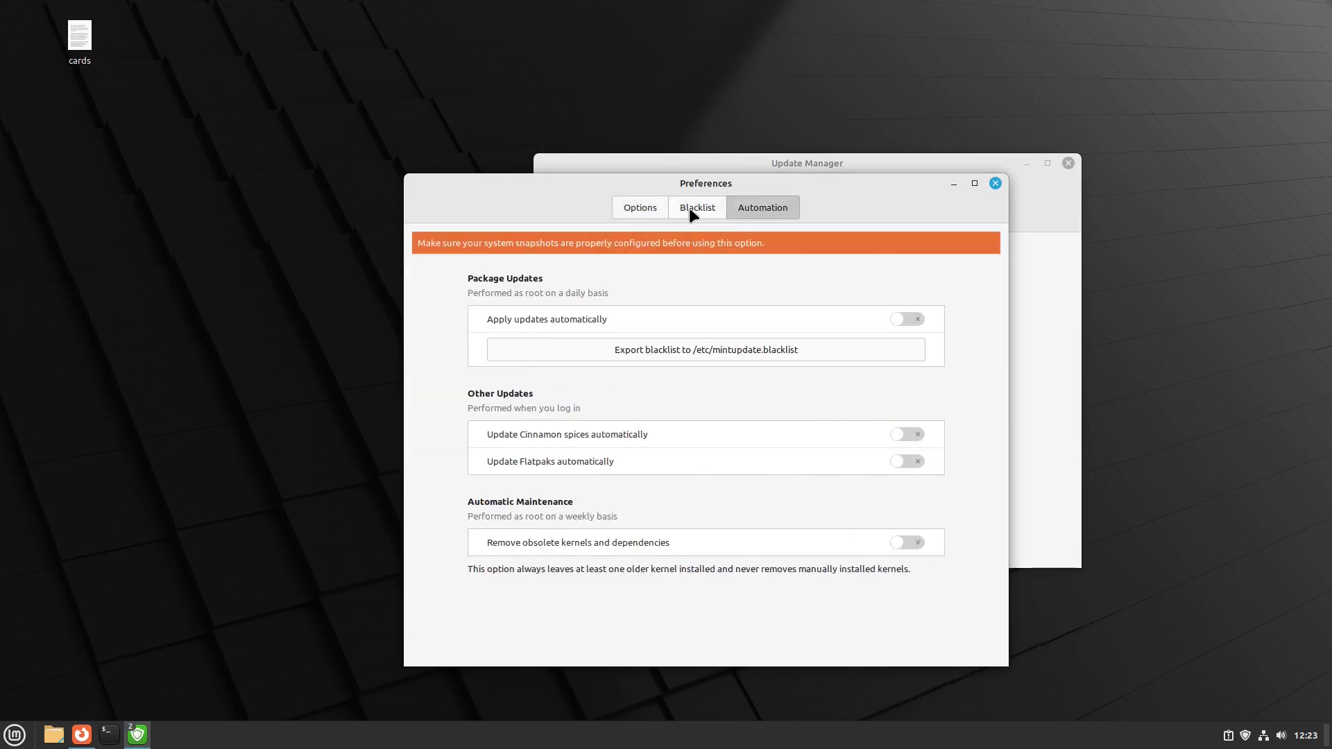
click(662, 208)
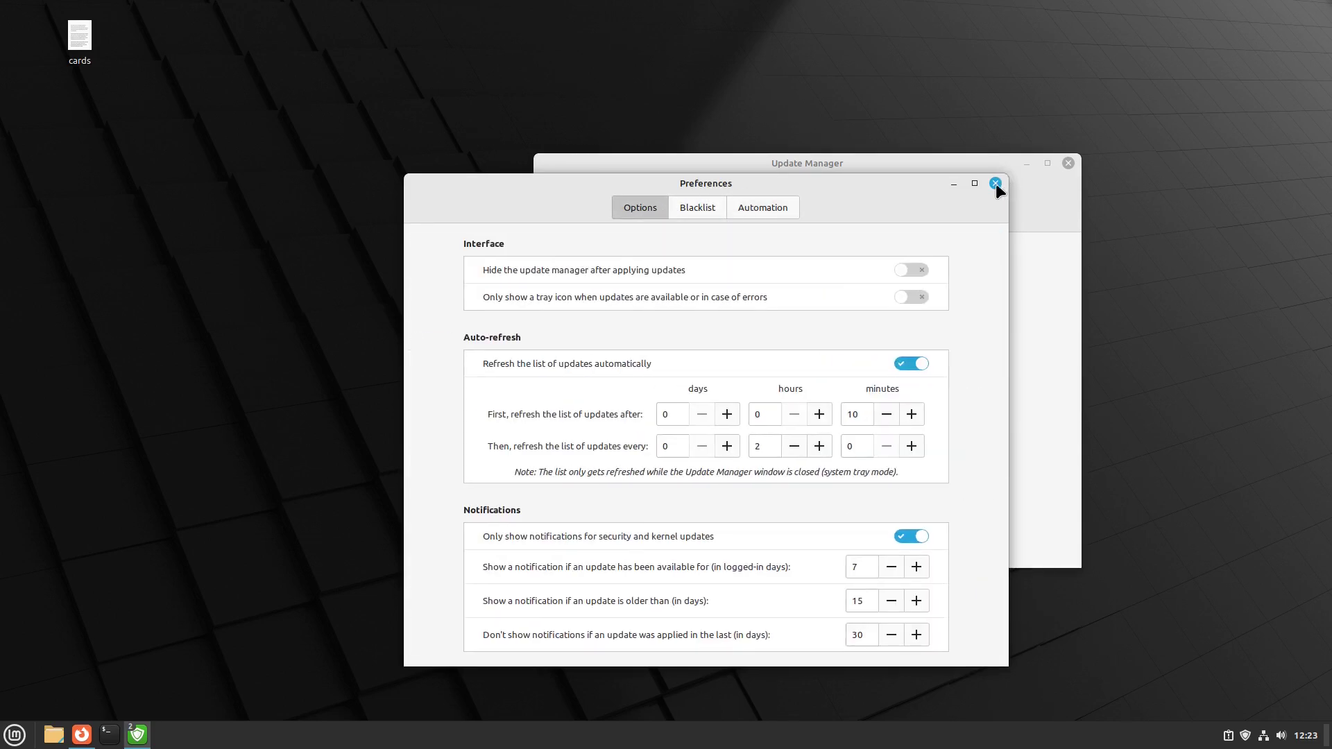
click(996, 183)
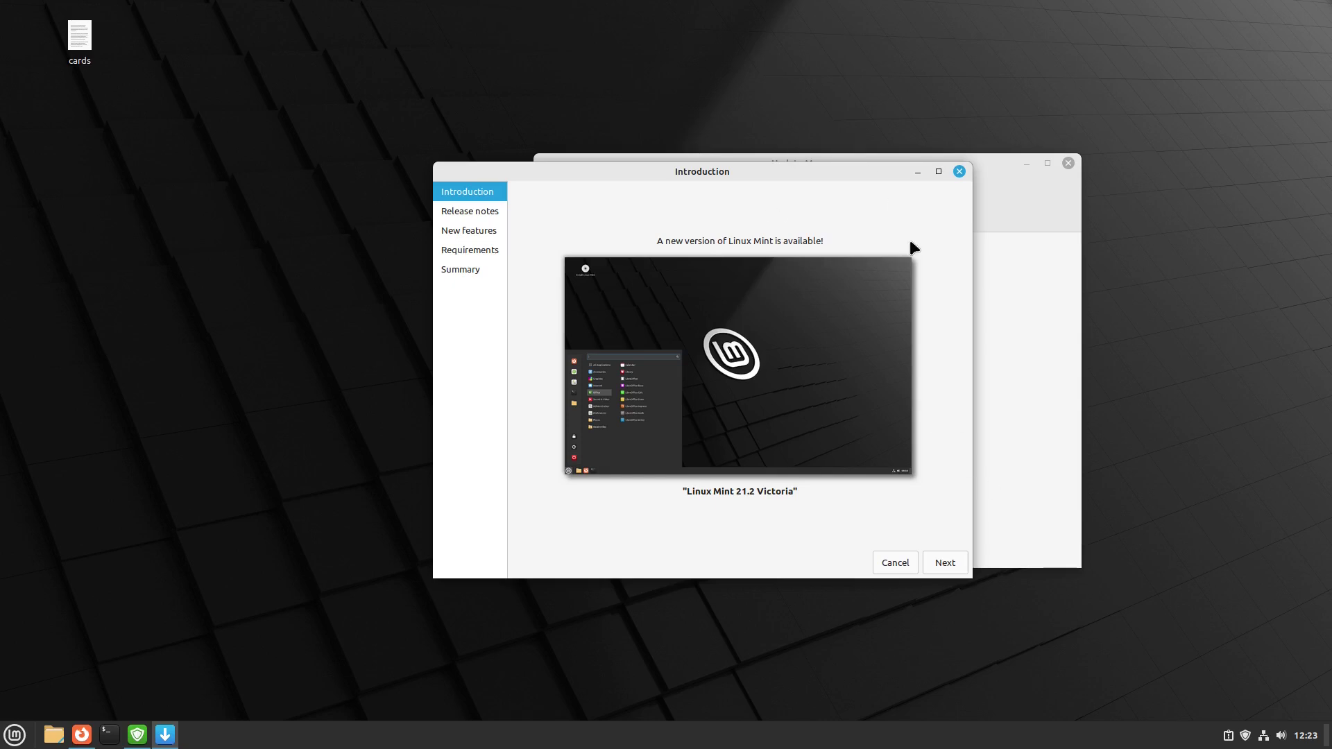
- Advance the upgrade wizard past Introduction, Release notes and New features to Requirements
click(959, 564)
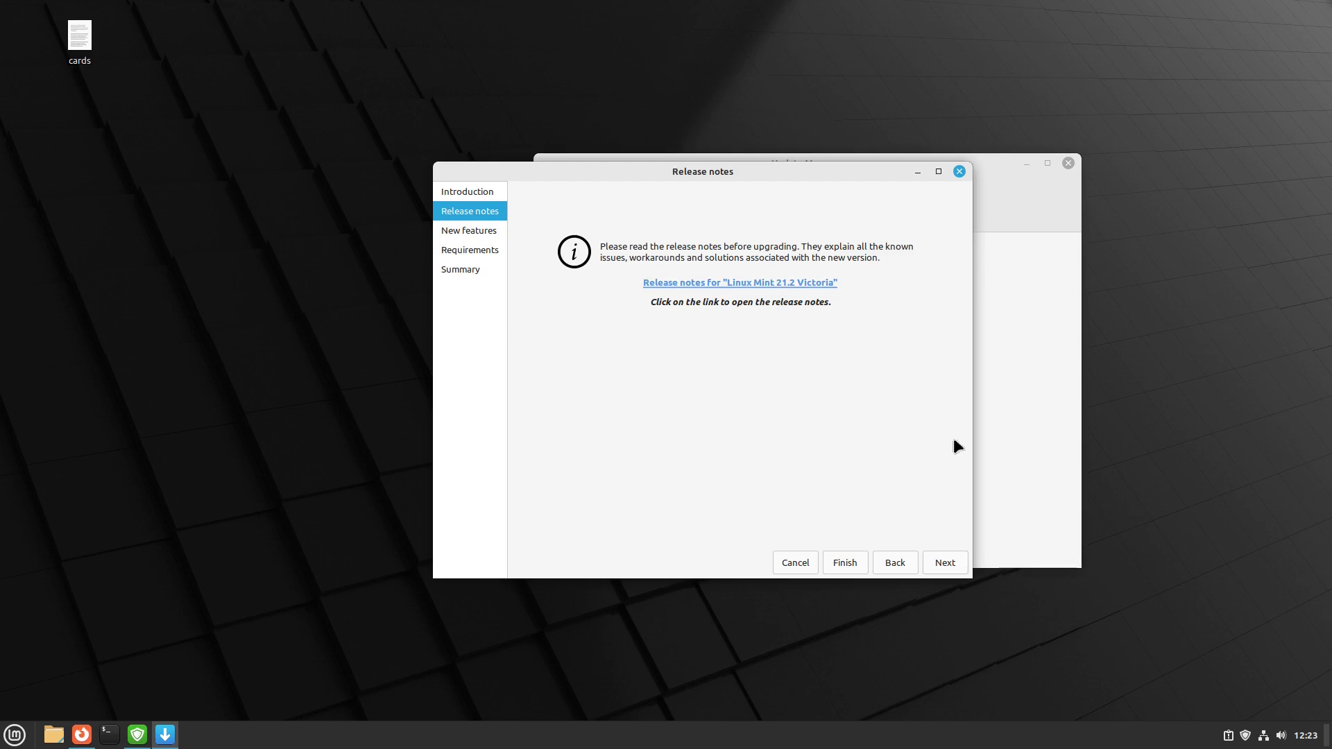
click(958, 564)
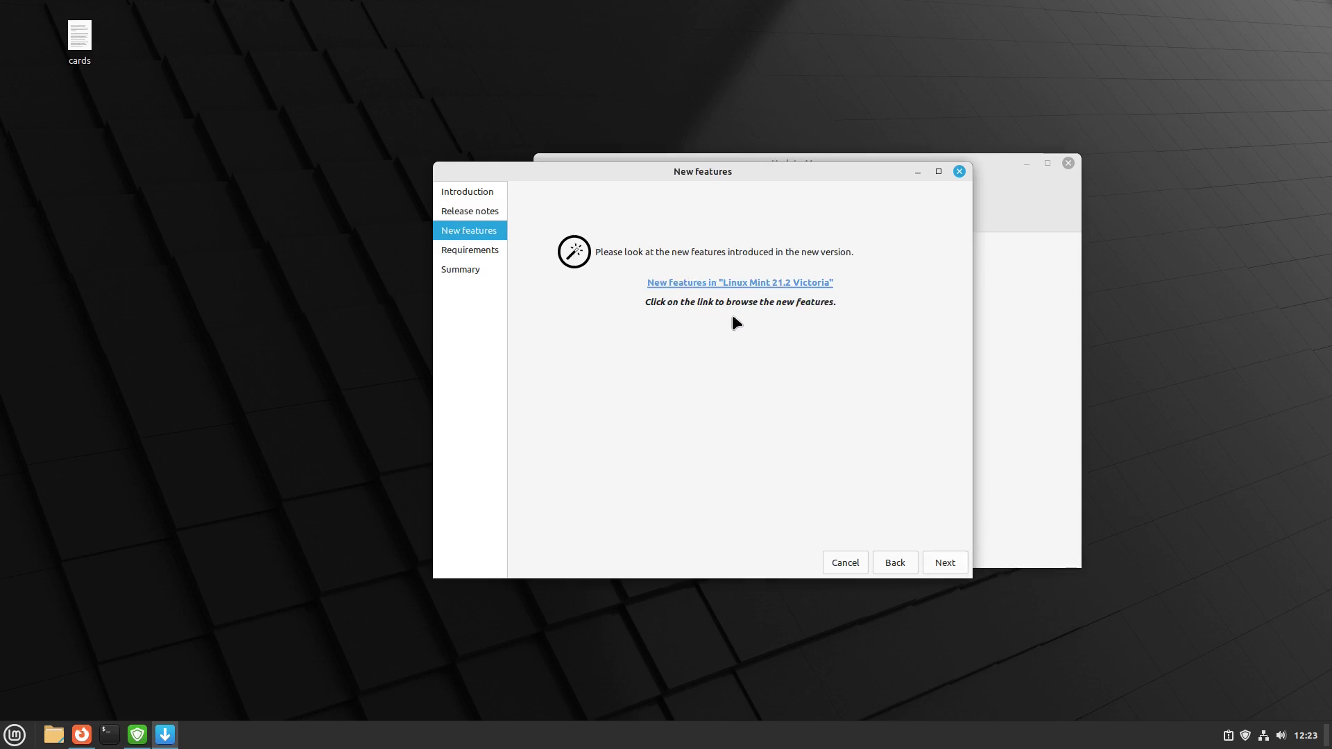
click(944, 562)
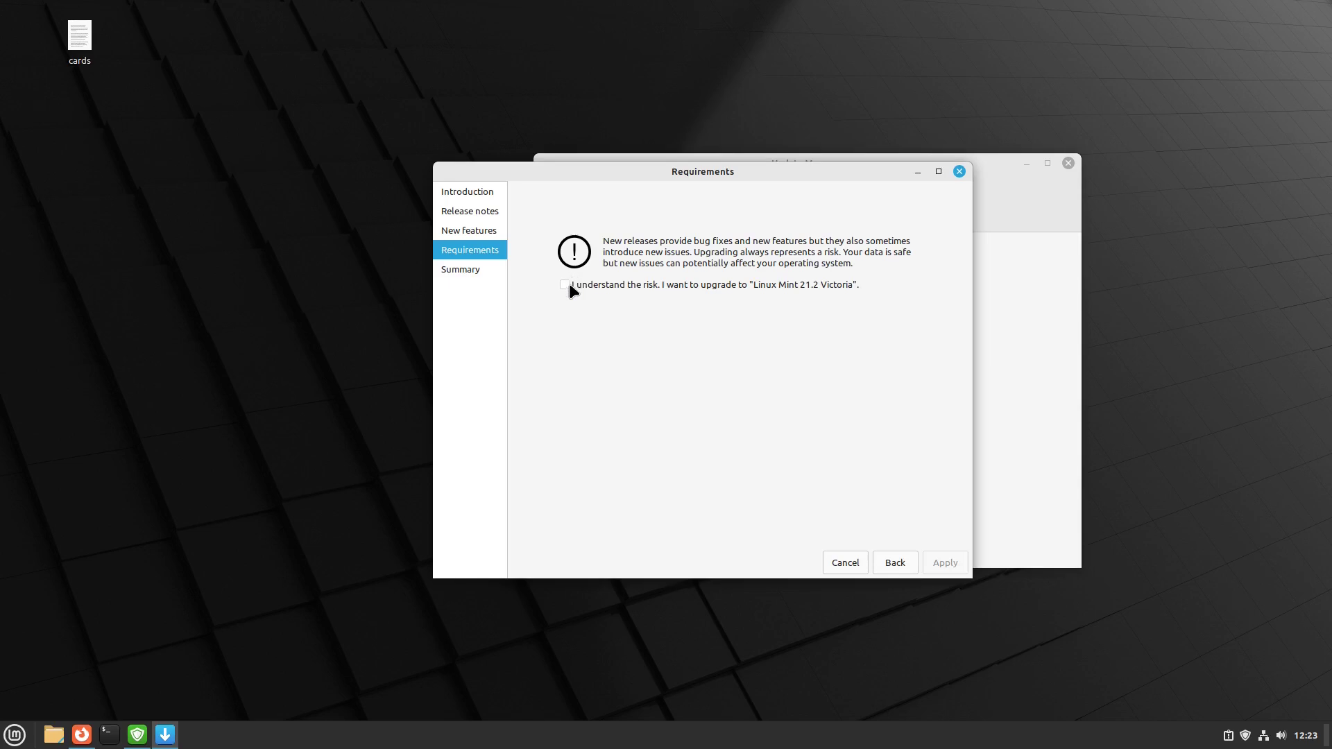
- Acknowledge the upgrade risk, apply, and authenticate with the account password
click(610, 286)
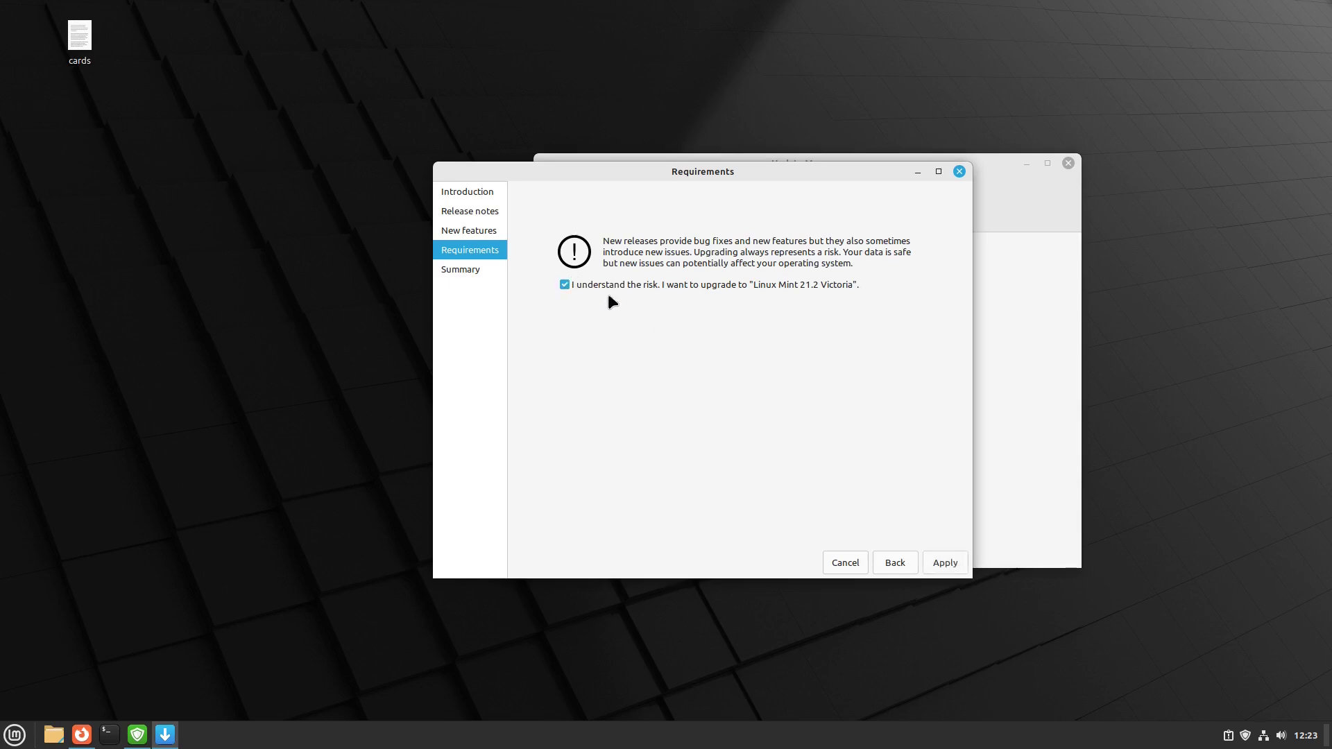
click(944, 562)
text(***)
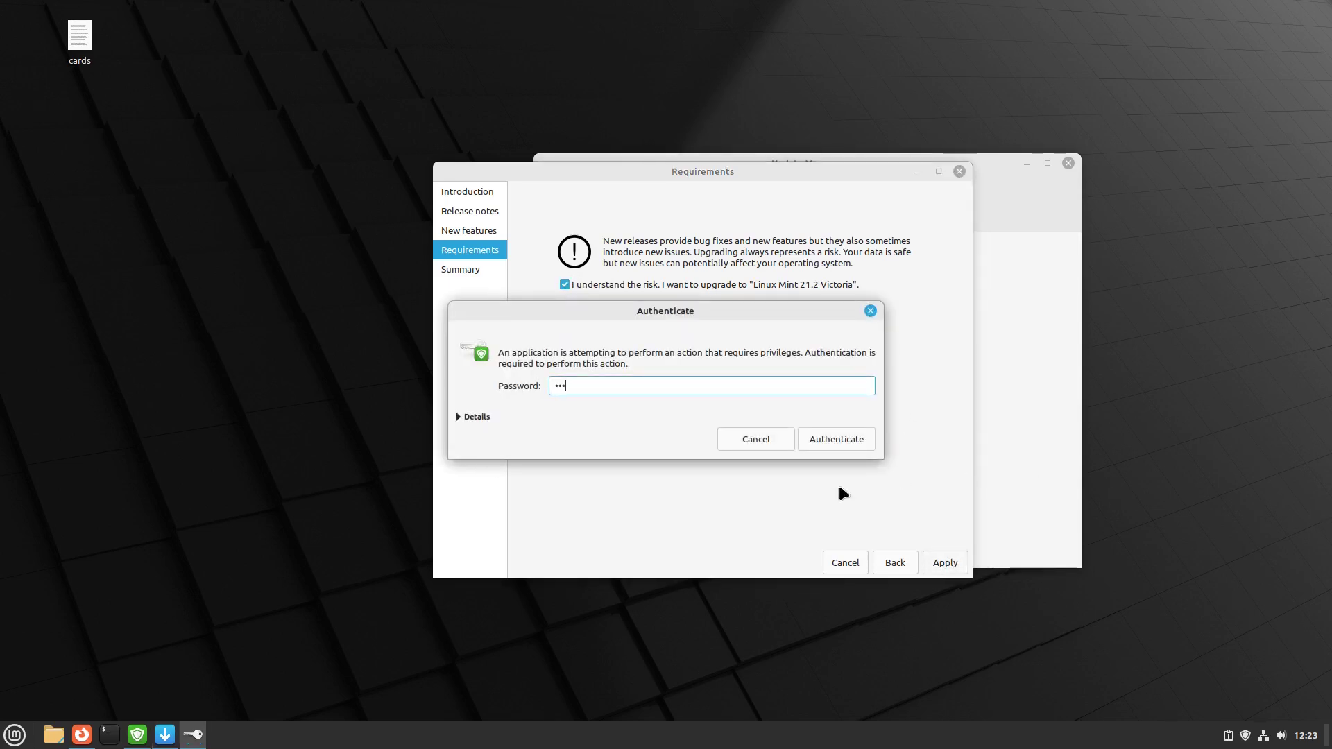
key(Return)
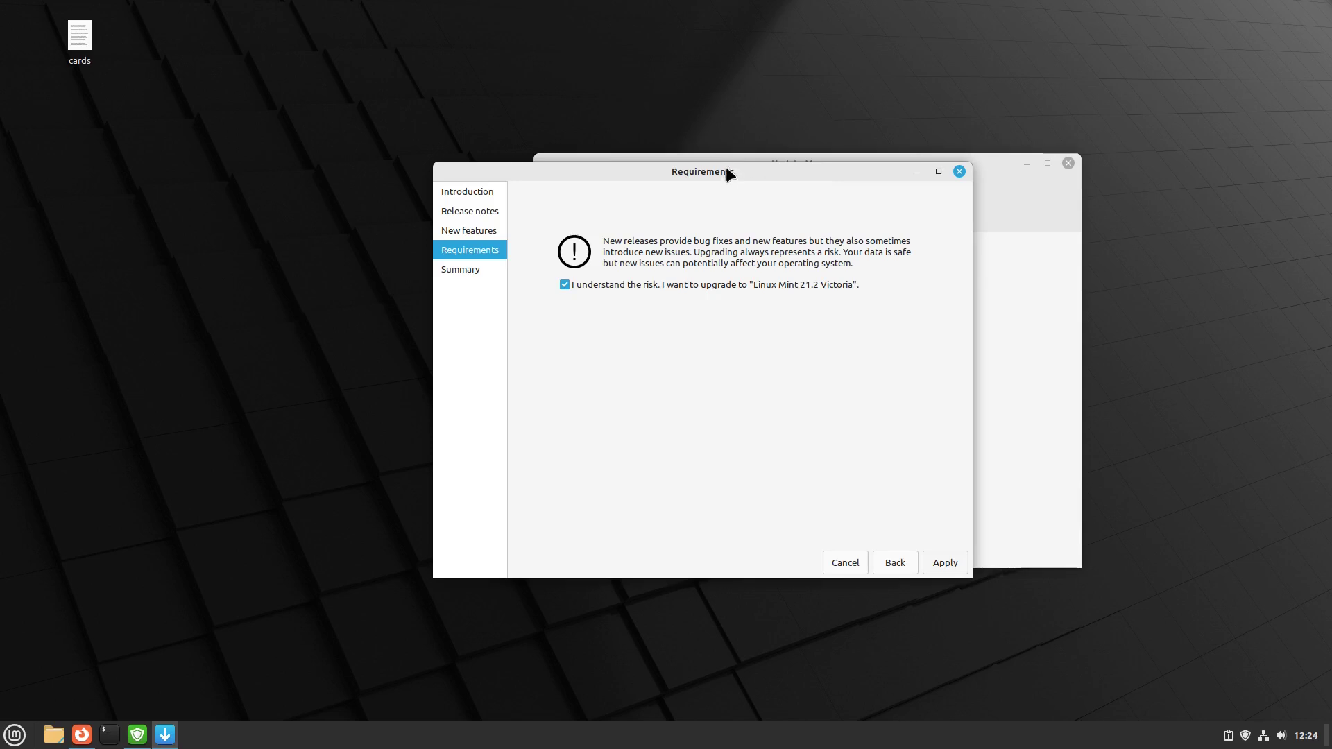
drag(595, 165, 571, 162)
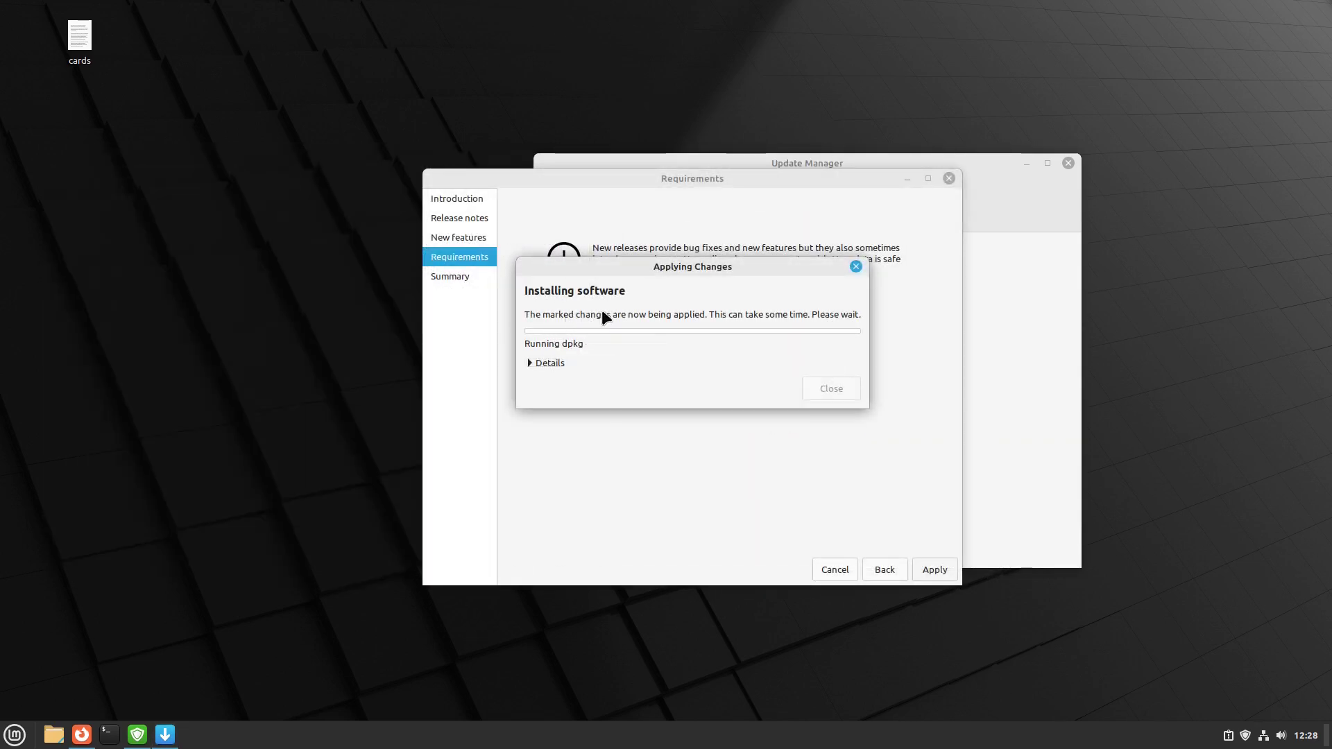
- Expand the dpkg Details log, then show per-package download progress
click(534, 361)
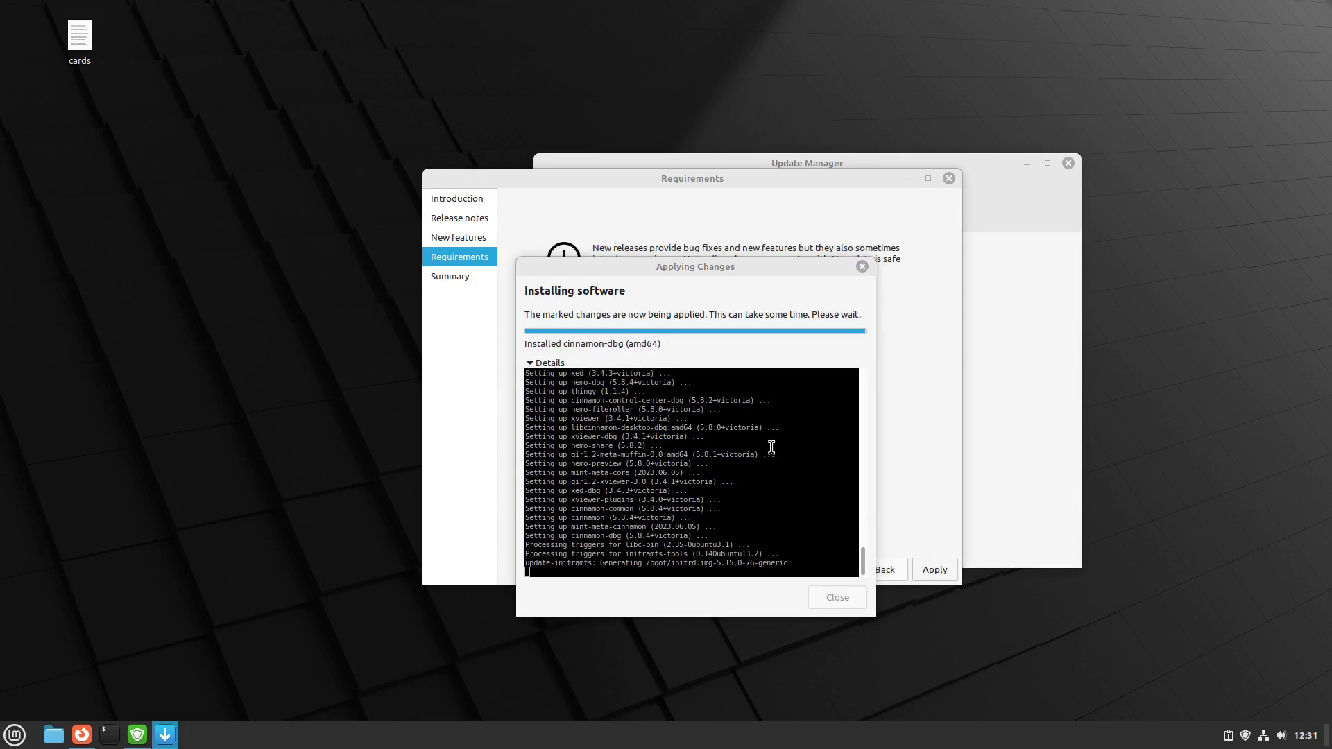
scroll(772, 448, up, 10)
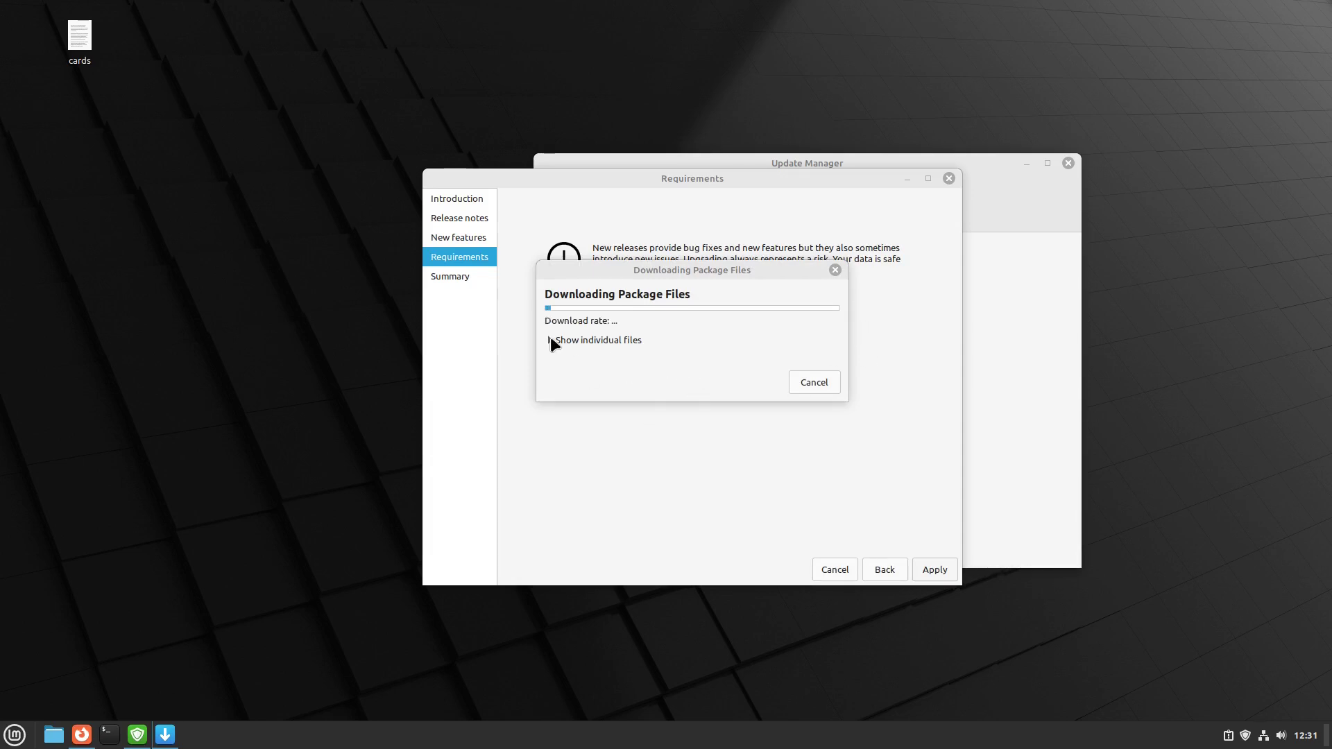
click(551, 340)
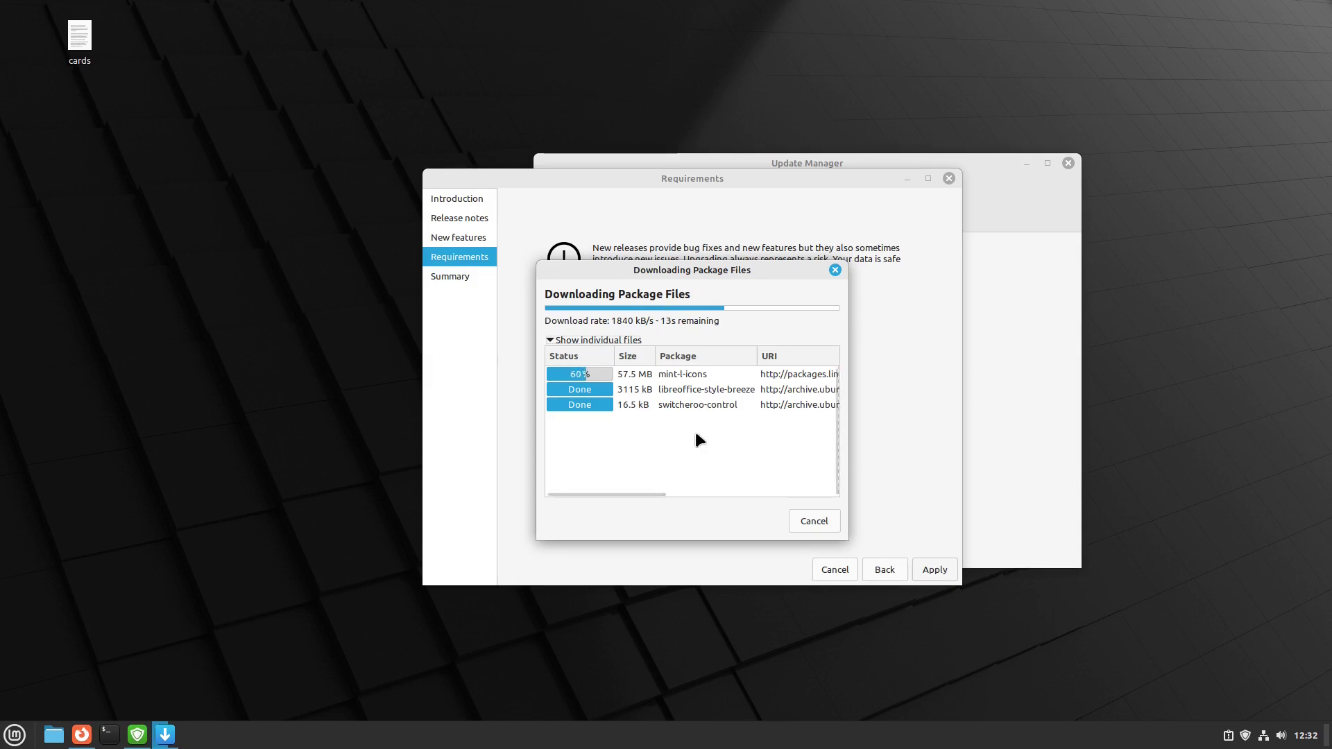
- Shift the upgrade window and expand the installation log until the Summary reports success
drag(652, 494, 588, 498)
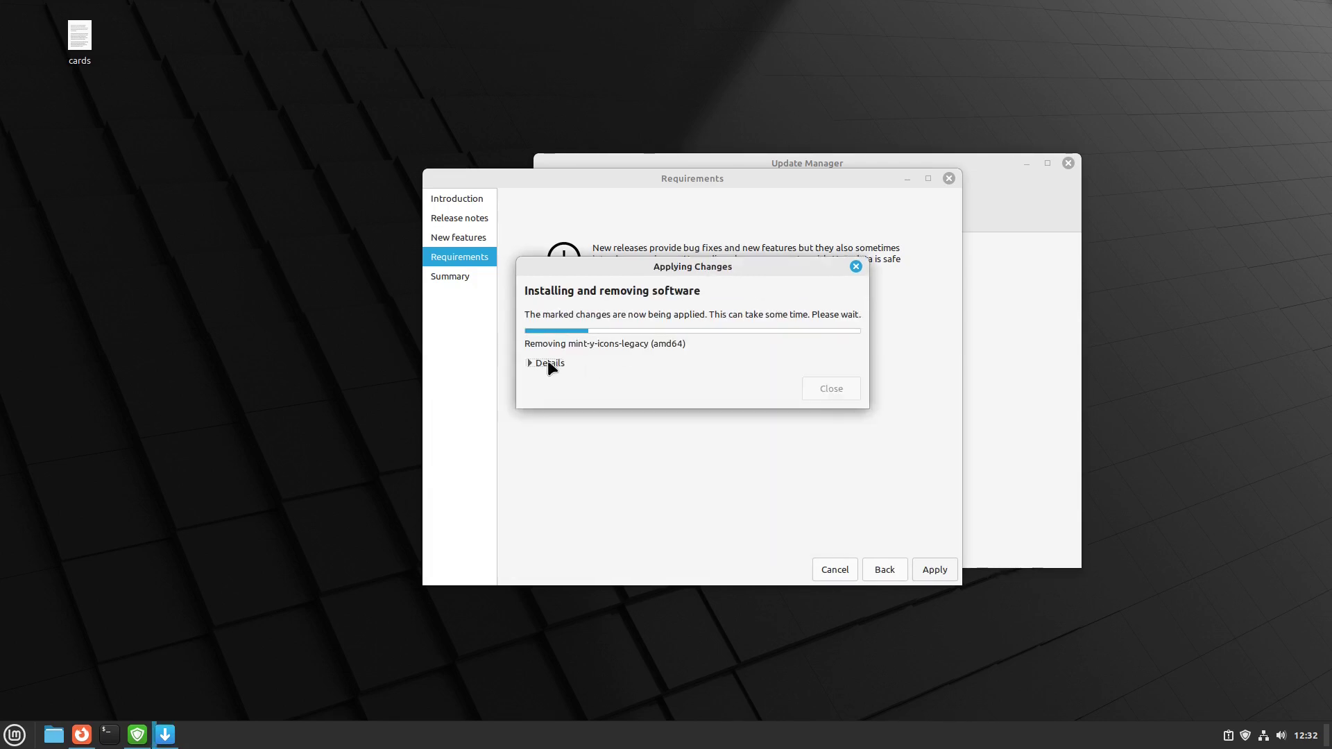
click(532, 363)
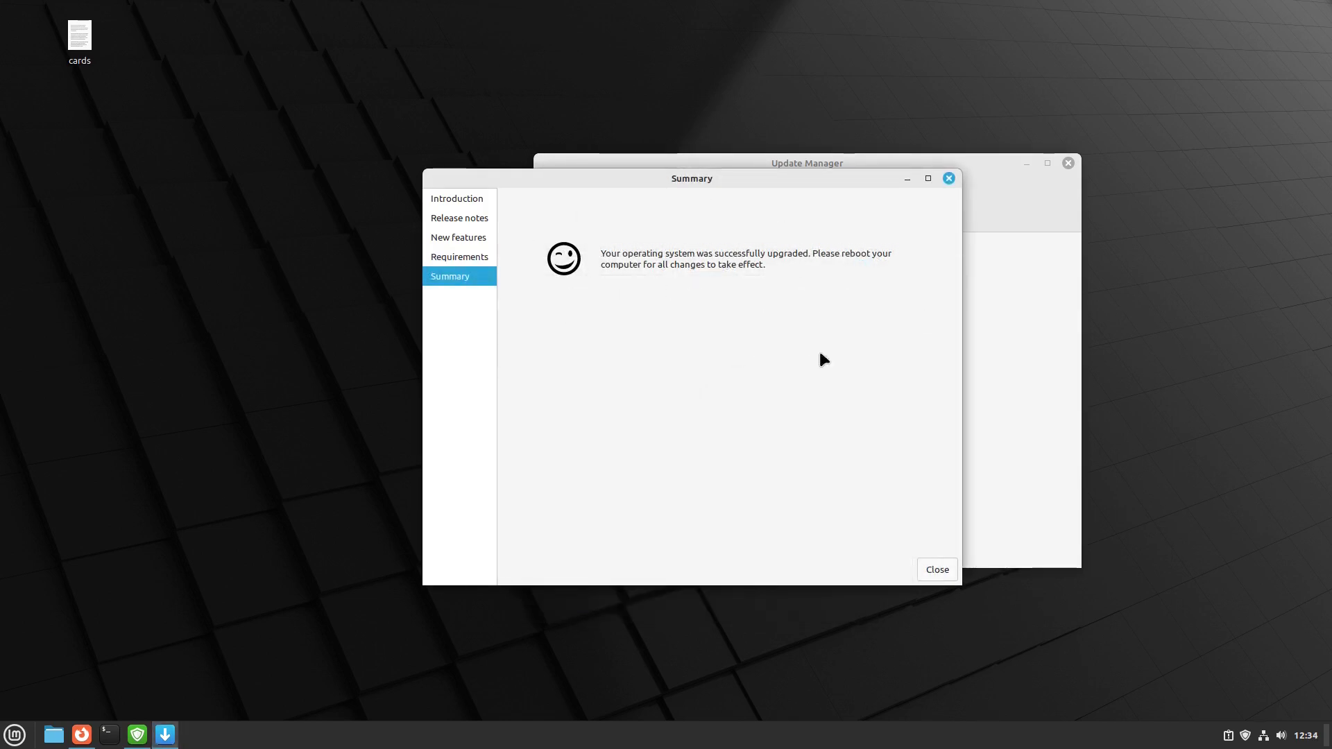
- Close the upgrade summary and Update Manager, then restart the system from the Mint menu's Quit options
click(939, 573)
click(1069, 163)
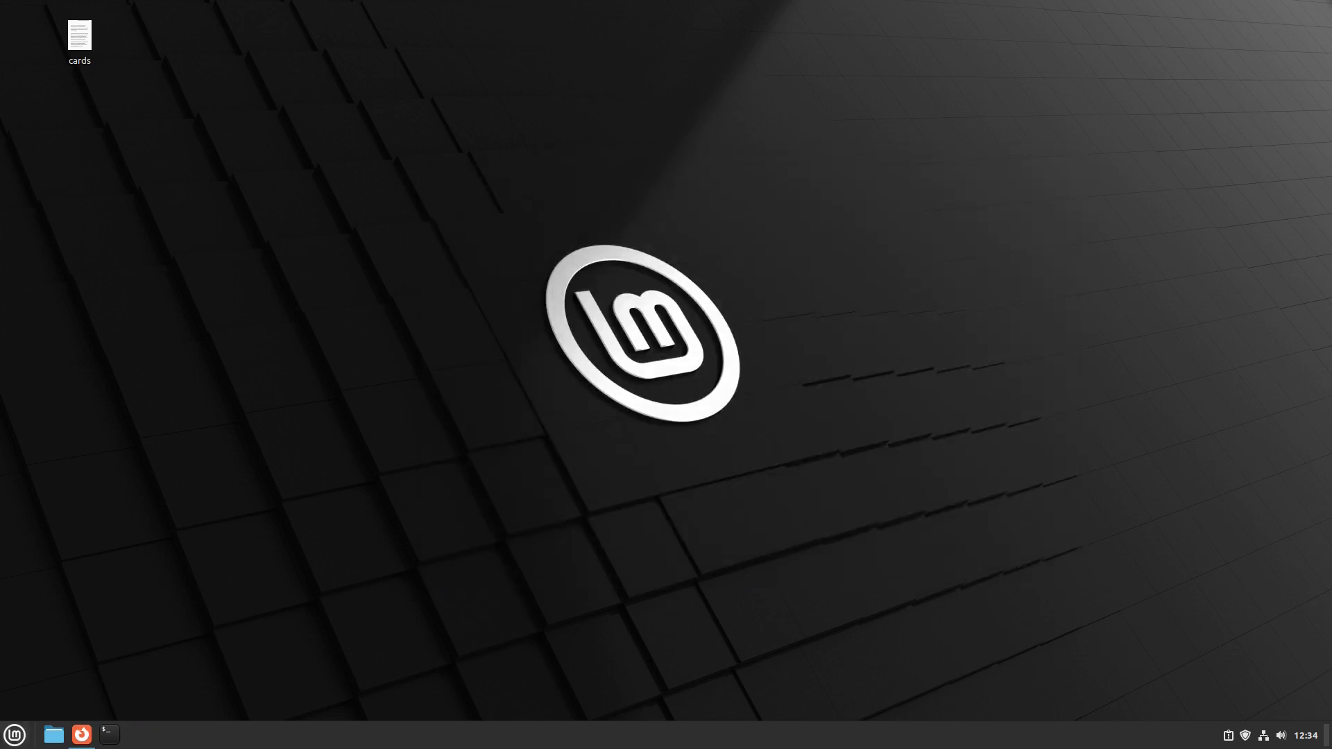
click(14, 735)
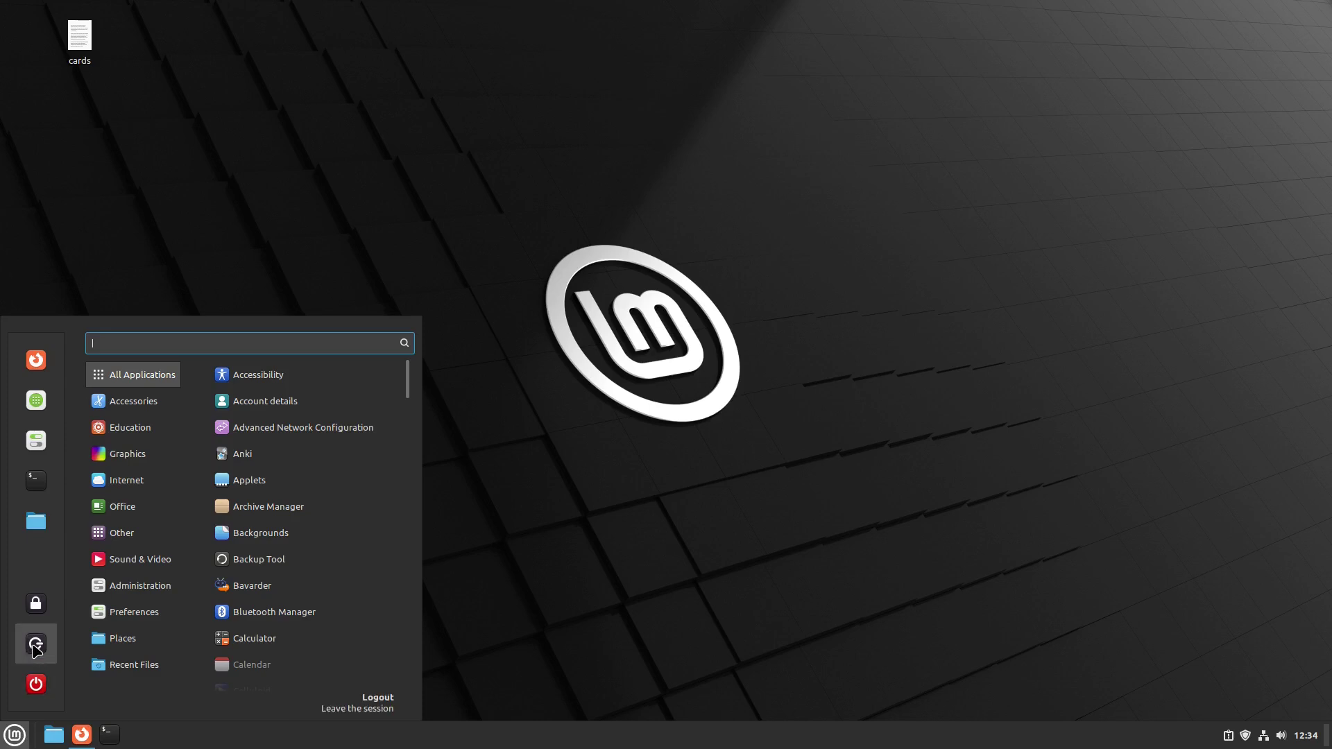
click(36, 684)
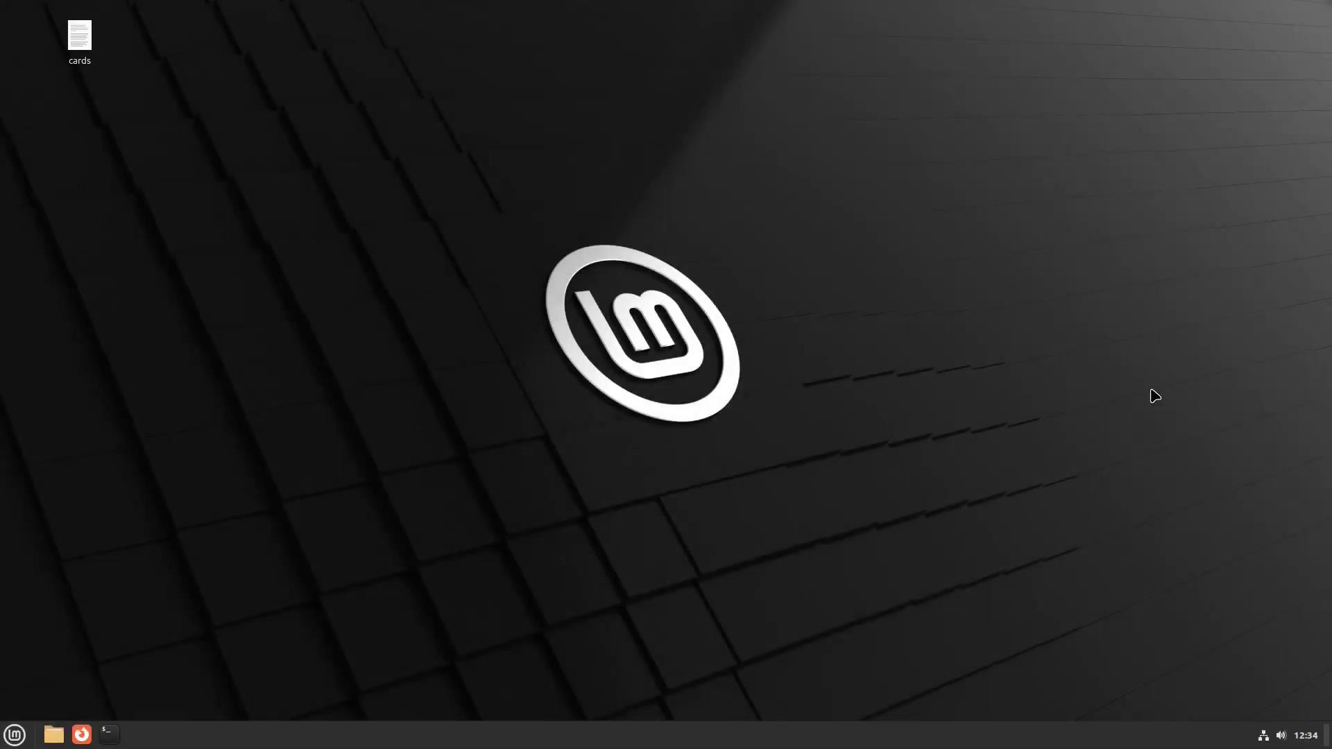
- Open the Home folder from the application menu, then close it again
click(14, 733)
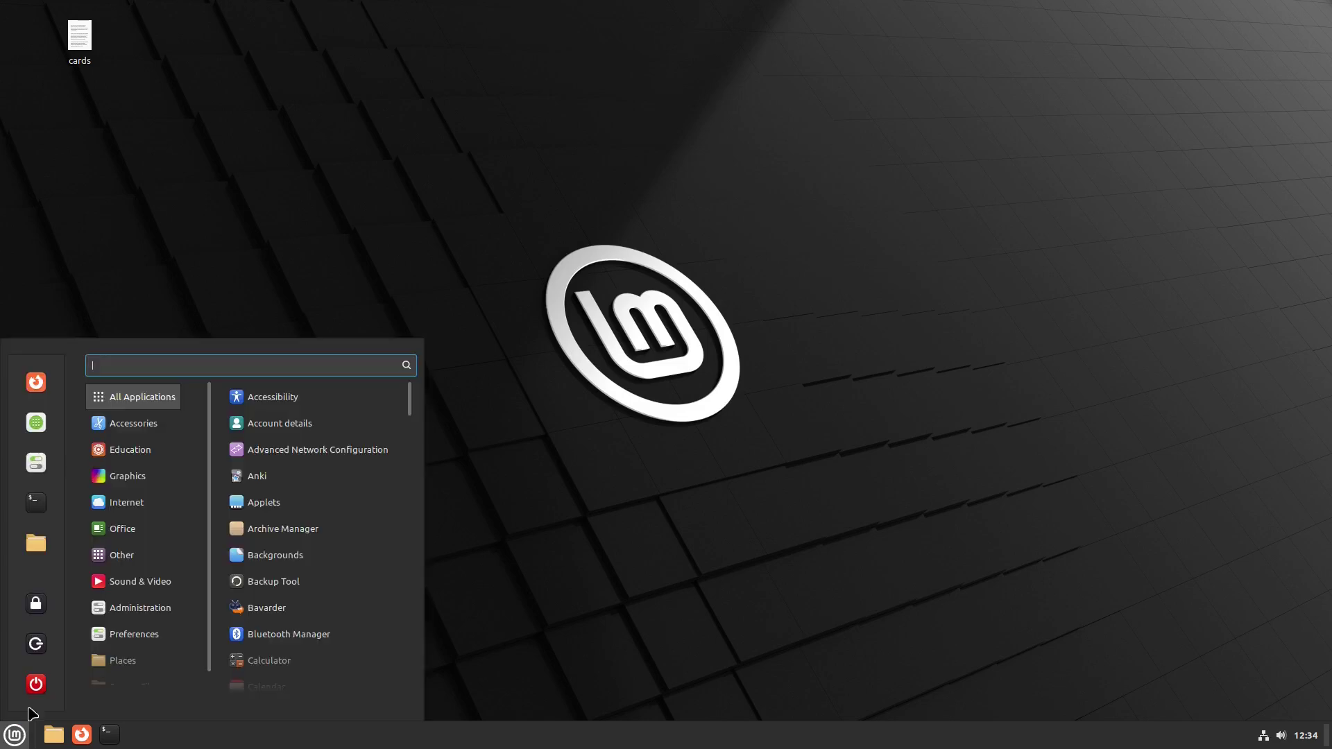
click(38, 542)
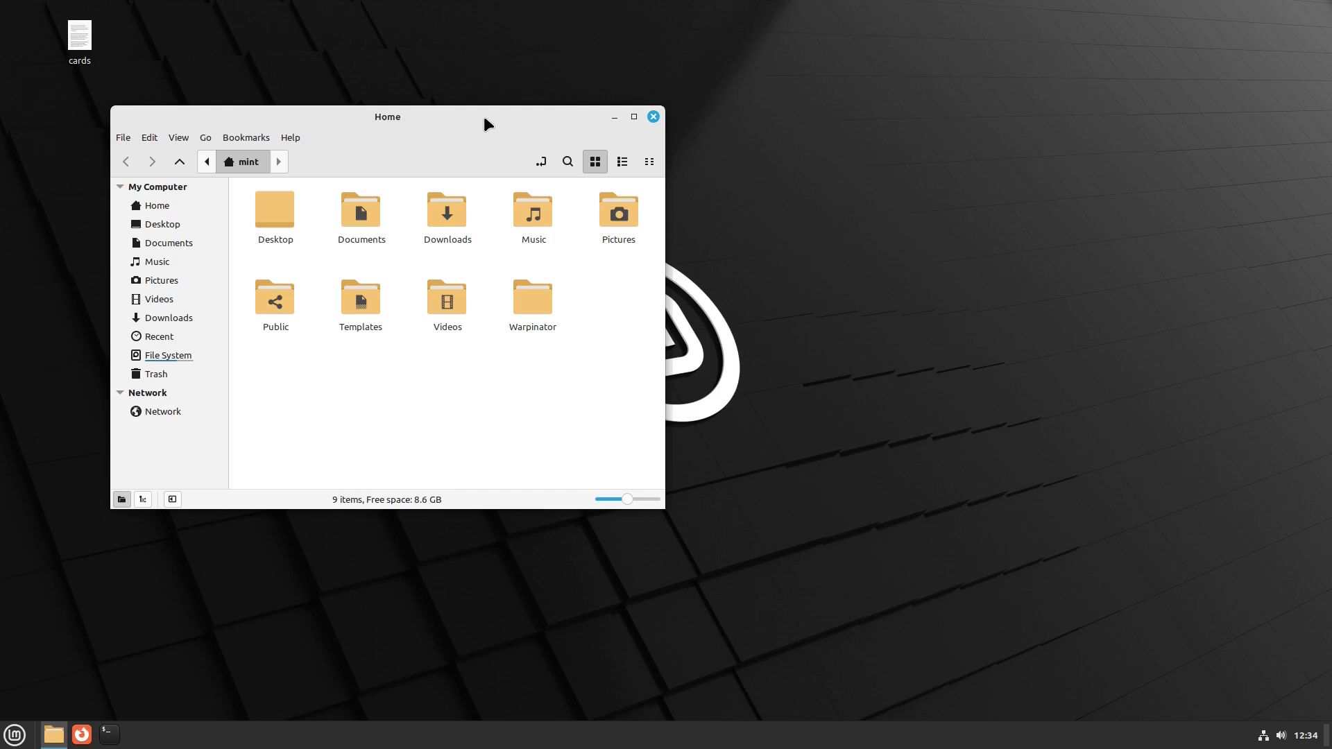
click(653, 117)
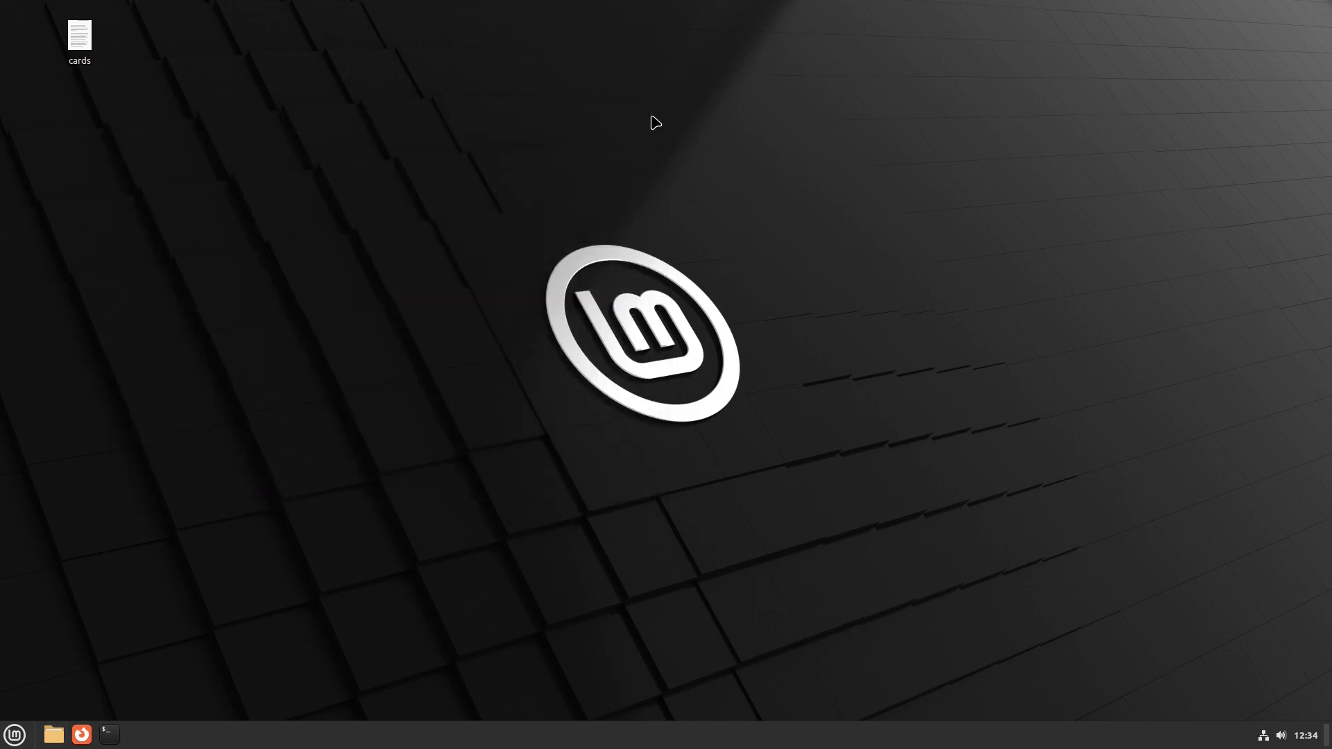
- Search 'welcome' to start Welcome Screen and launch Desktop Colors from its First Steps page
key(super)
text(welcome)
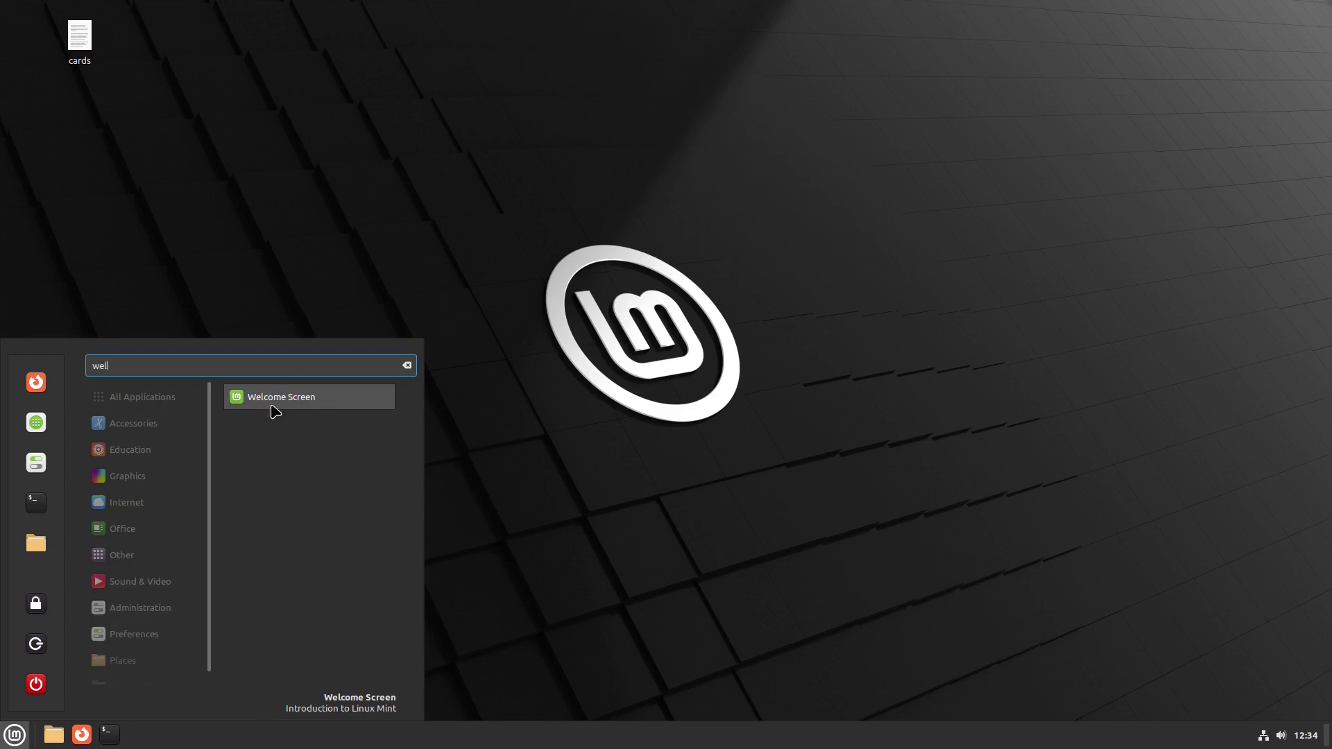
click(279, 399)
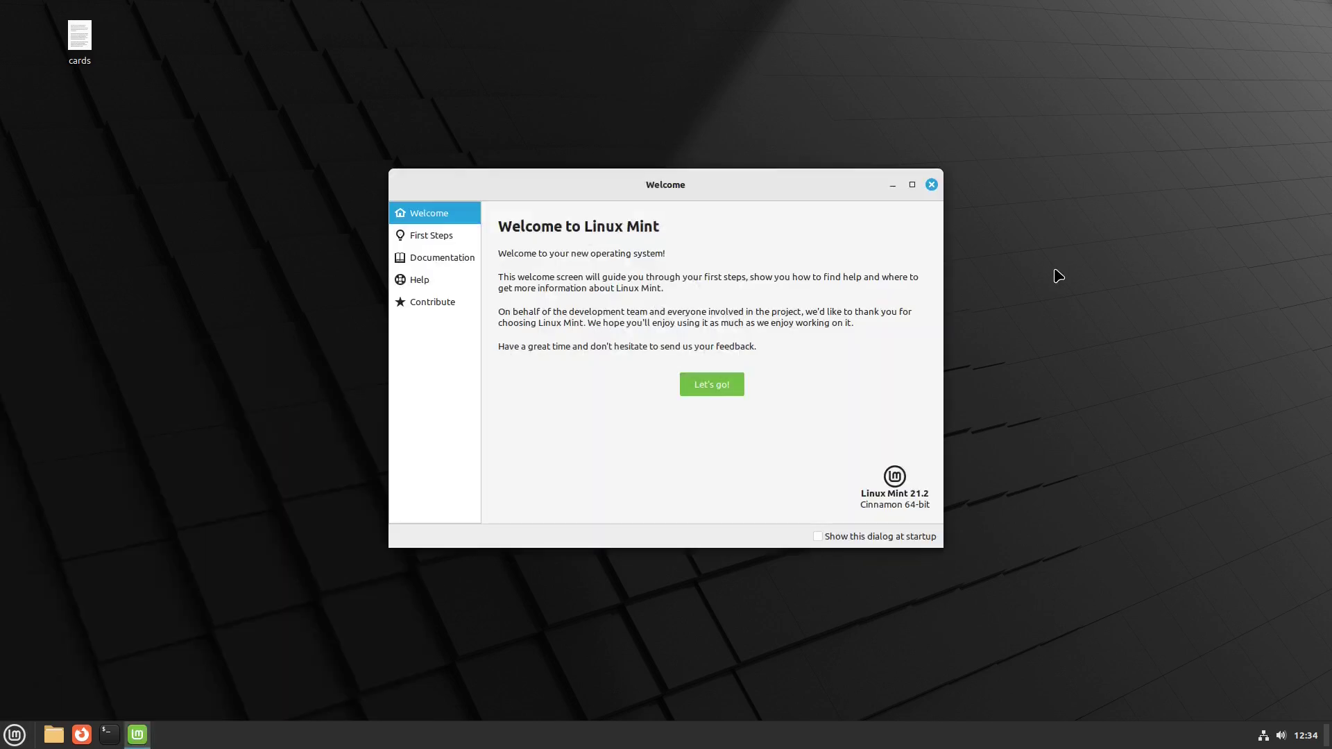
click(431, 235)
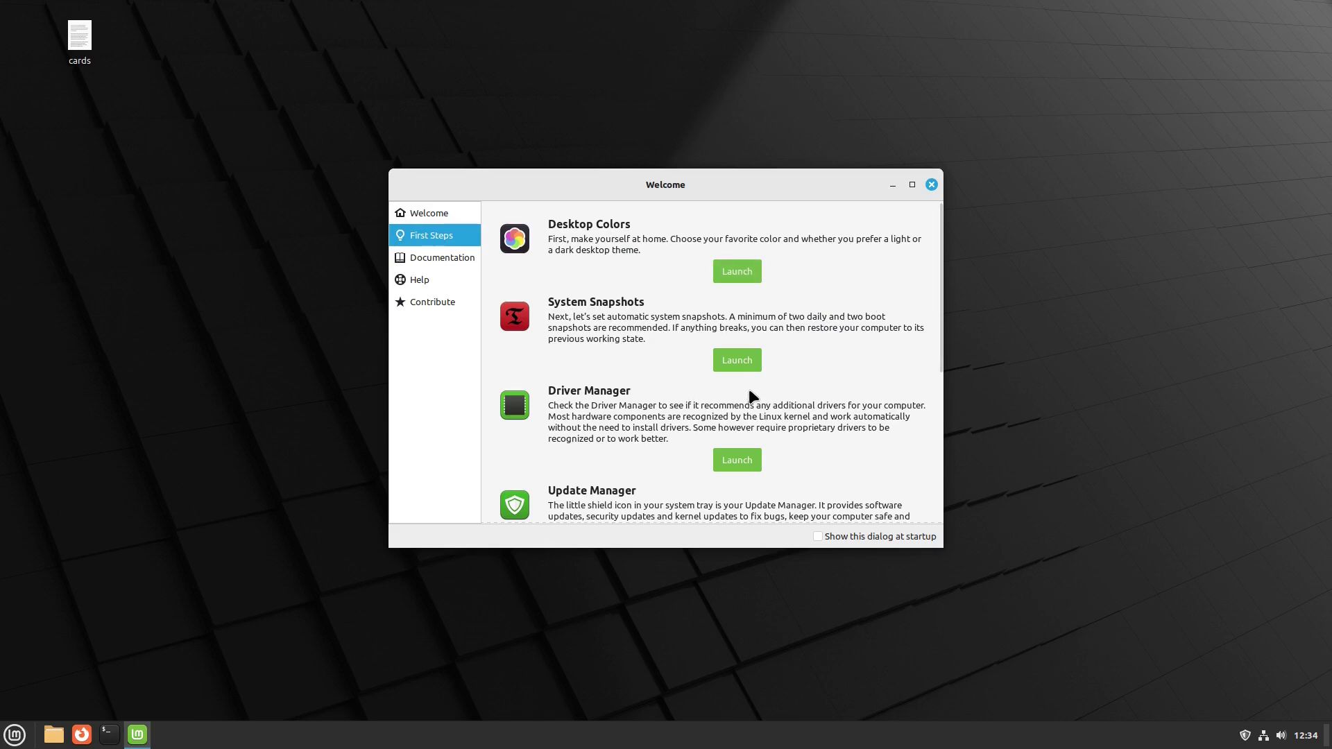
click(736, 272)
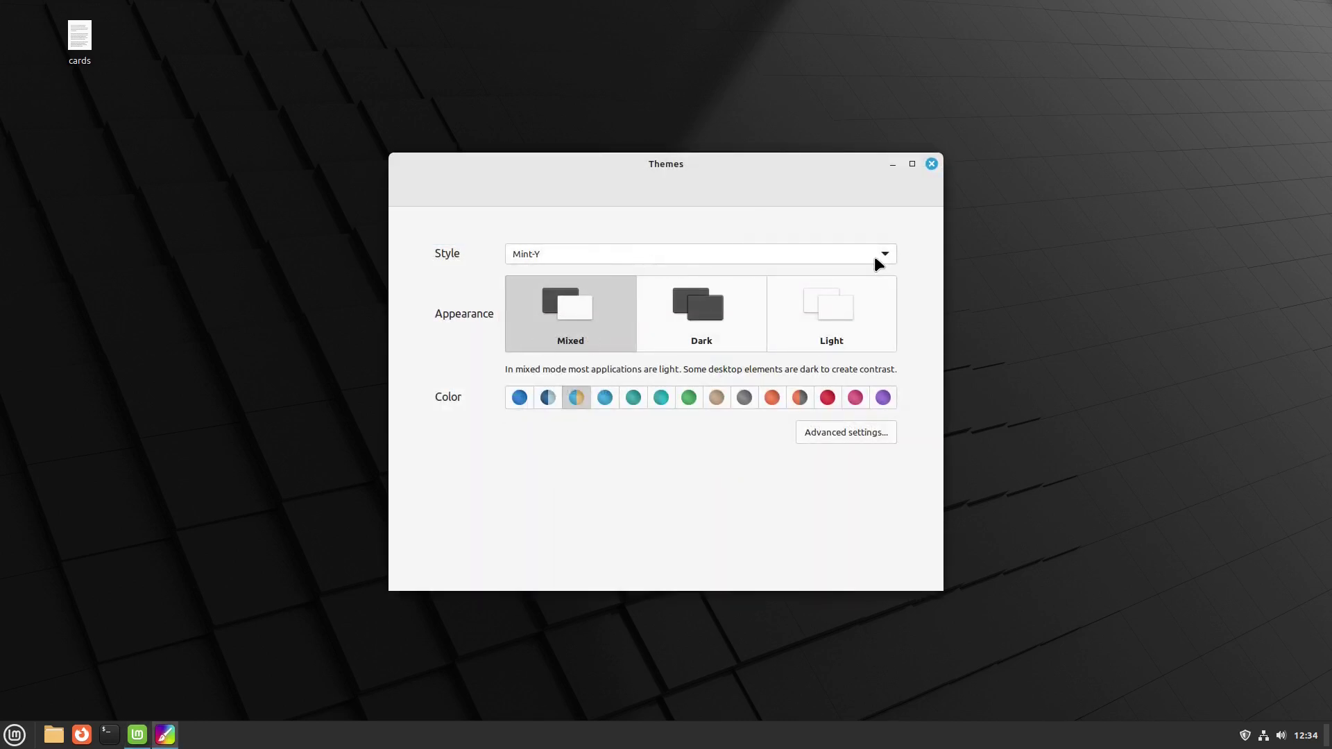
- Set a teal accent colour, try Dark and Light appearances, and settle on Mixed
click(601, 397)
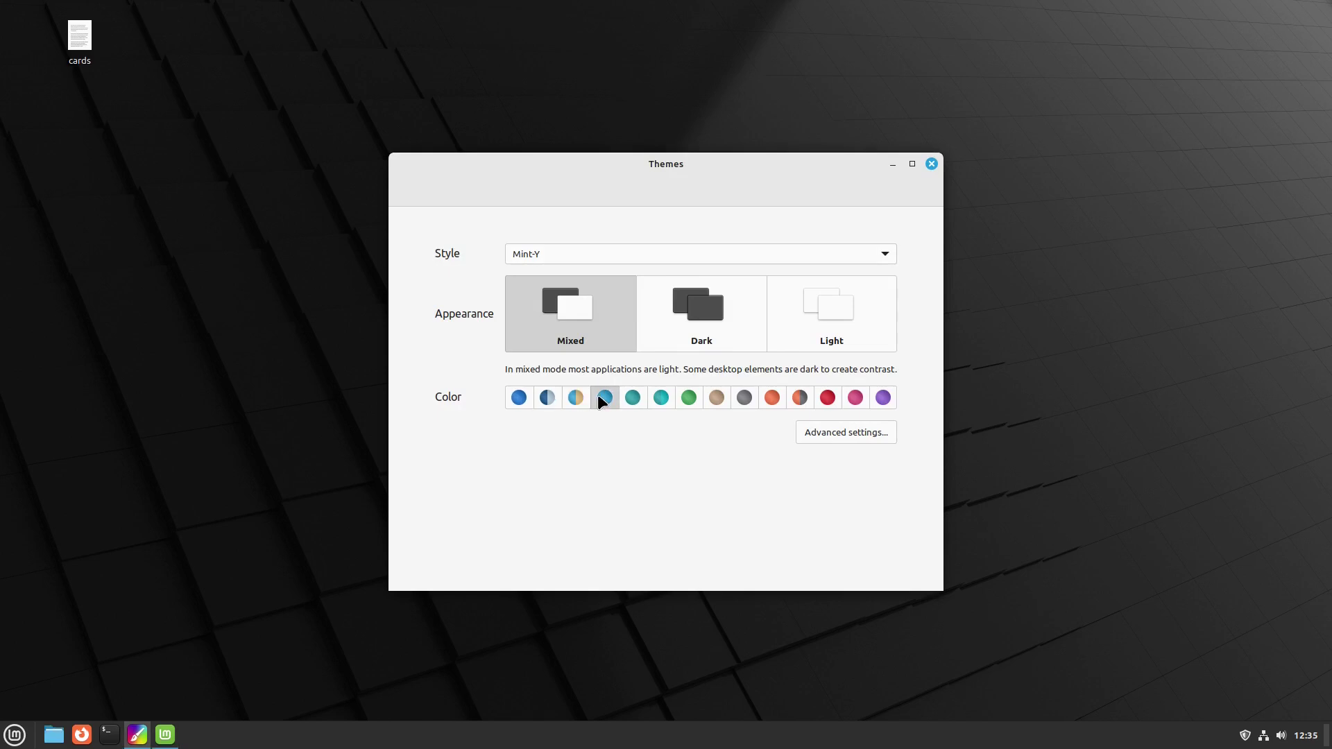
click(660, 397)
click(684, 332)
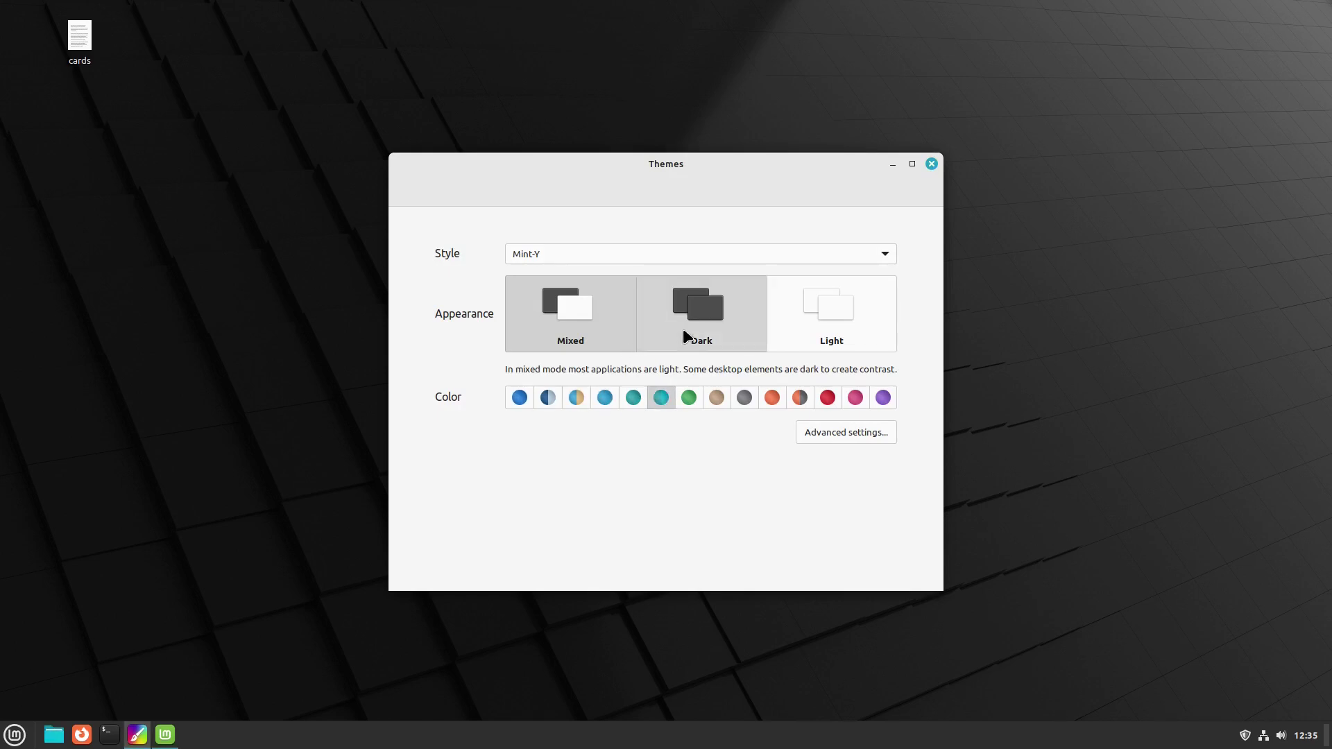
click(843, 332)
click(719, 306)
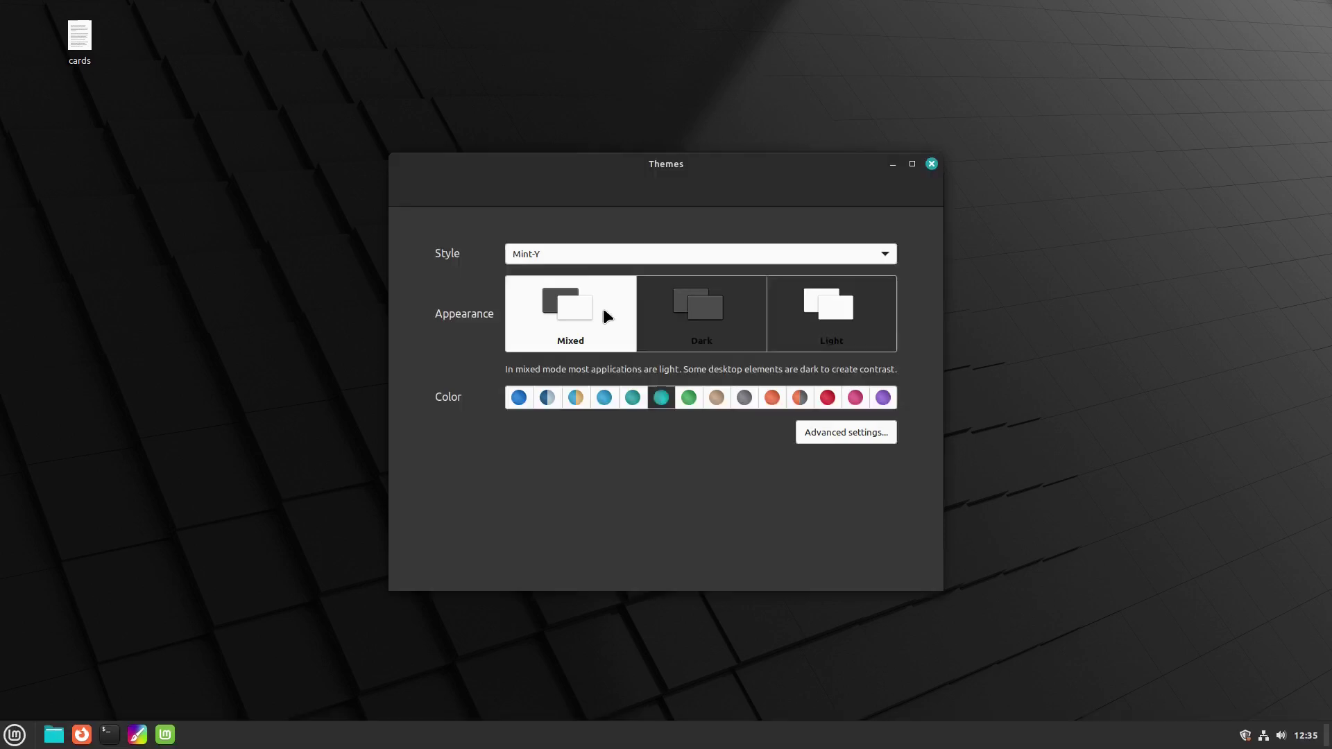
click(602, 308)
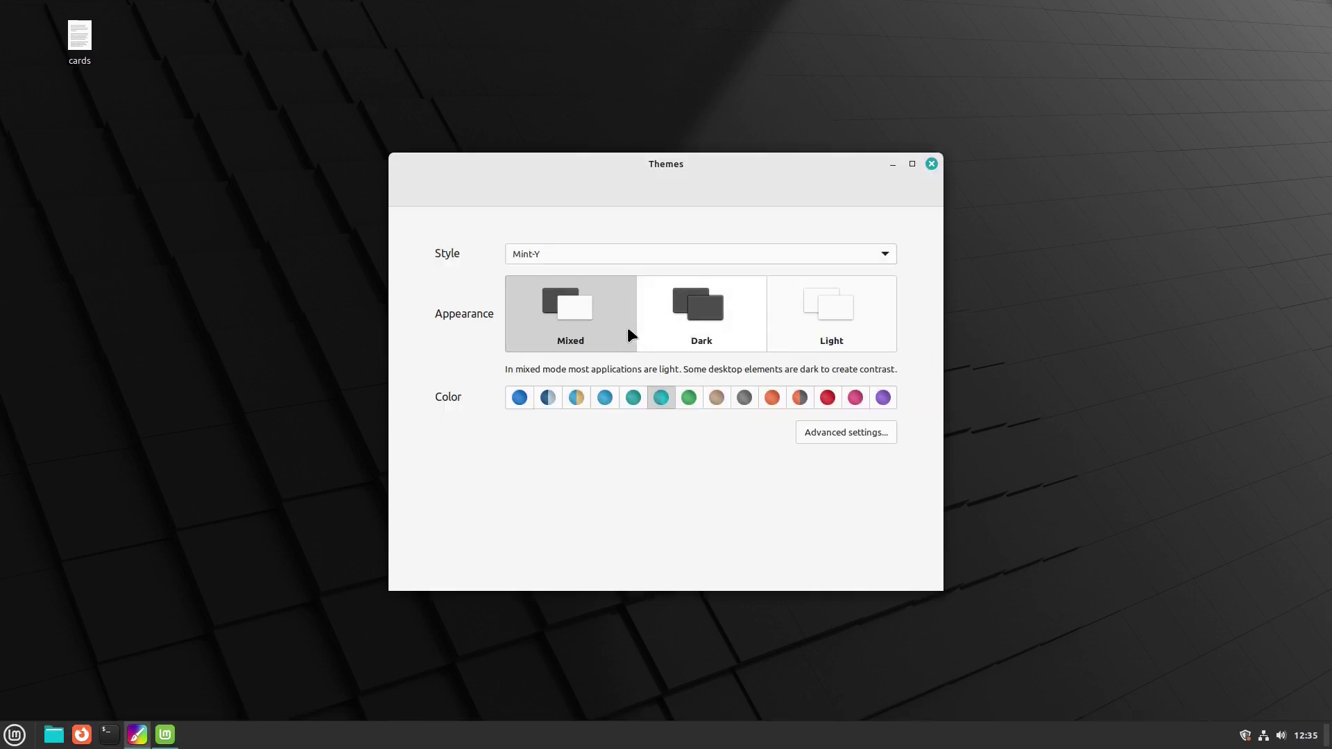
- Close the Themes and Welcome Screen windows
click(932, 163)
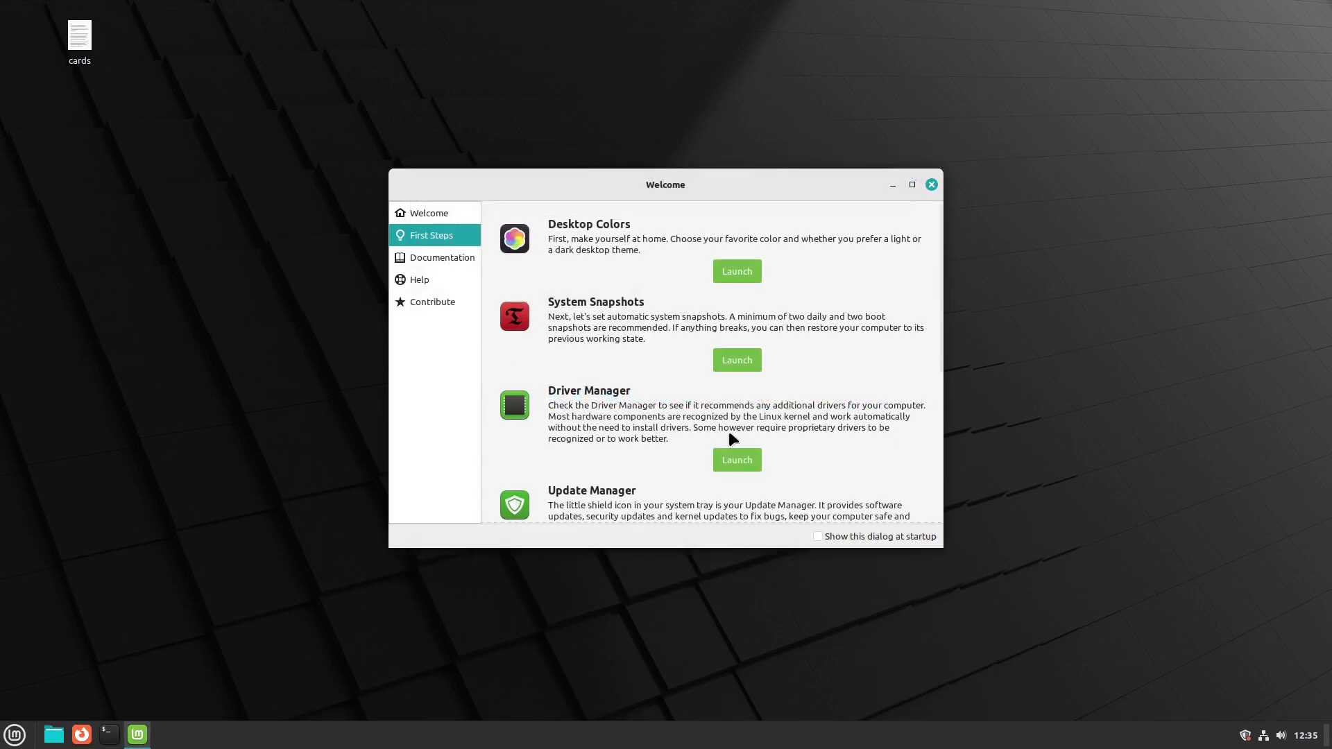
click(931, 184)
click(22, 732)
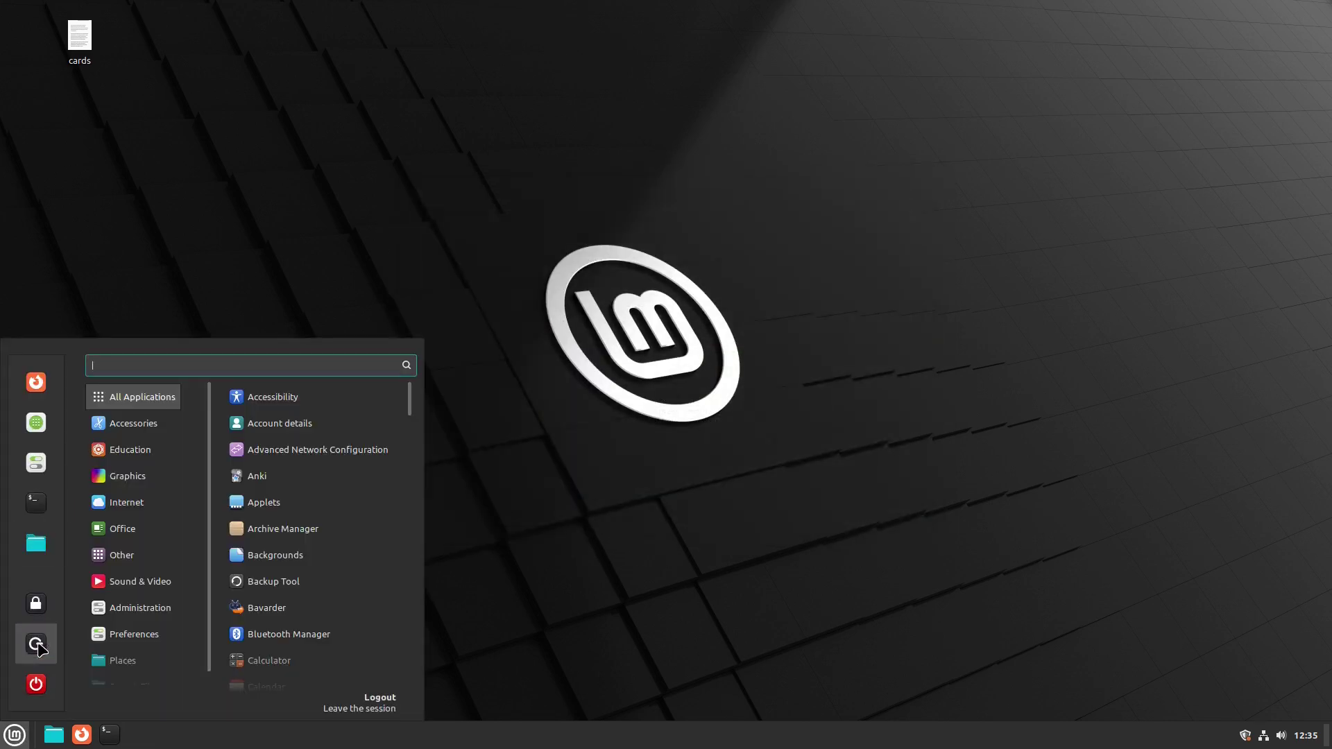
- Confirm Linux Mint 21.2 Cinnamon in System Info, then open and close Update Manager from the tray
text(sys)
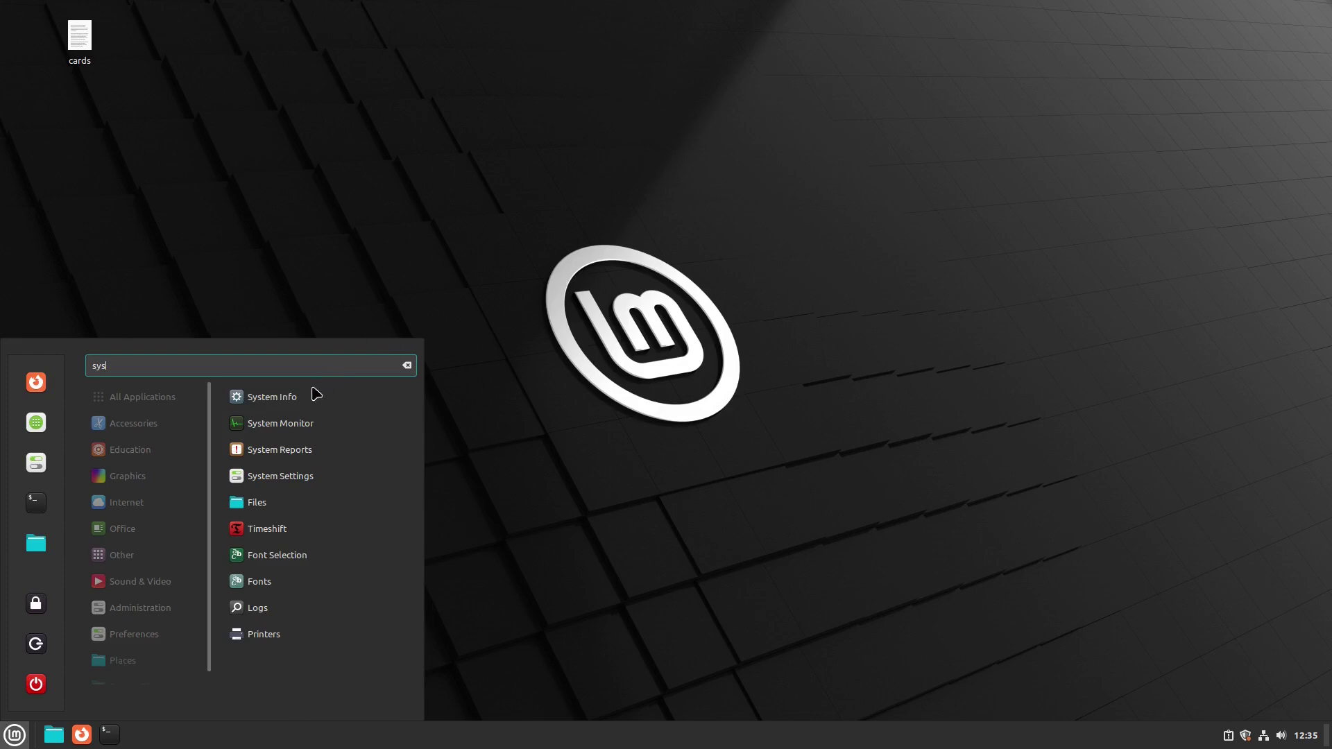
click(310, 397)
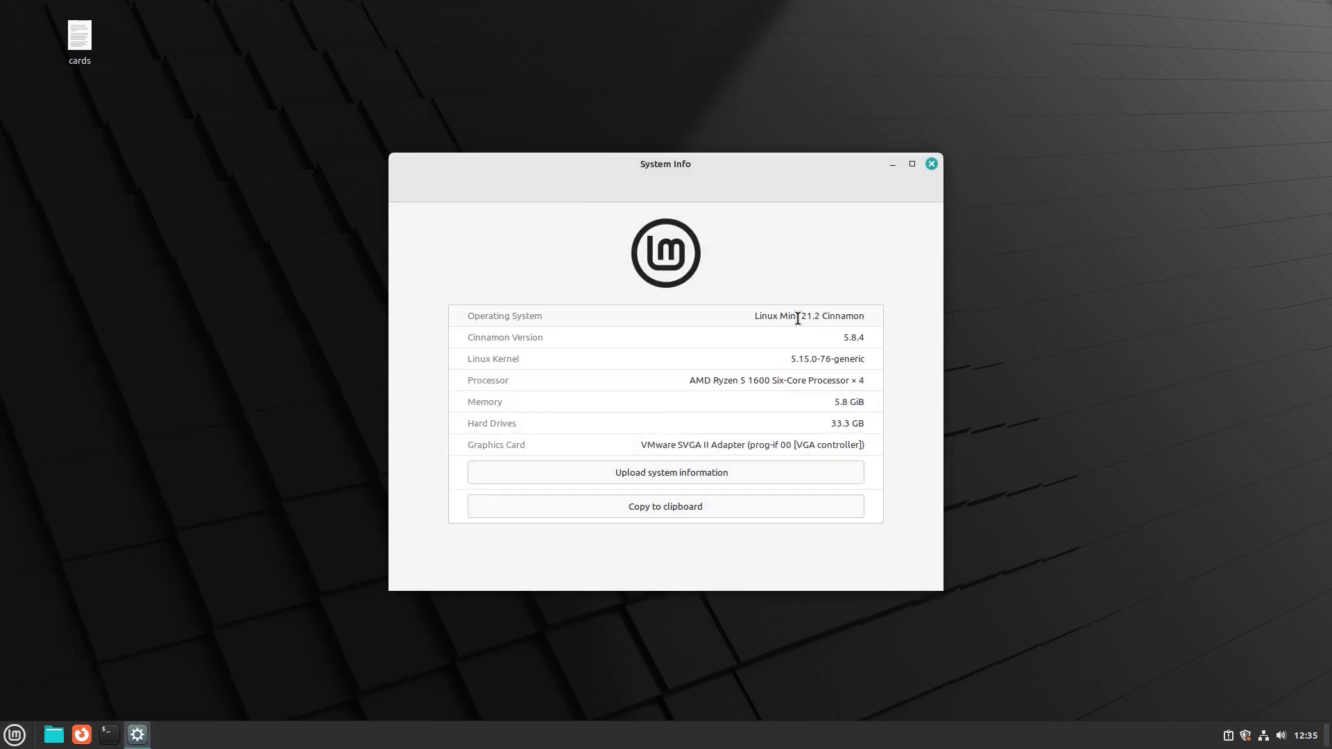
drag(799, 318, 861, 318)
click(932, 164)
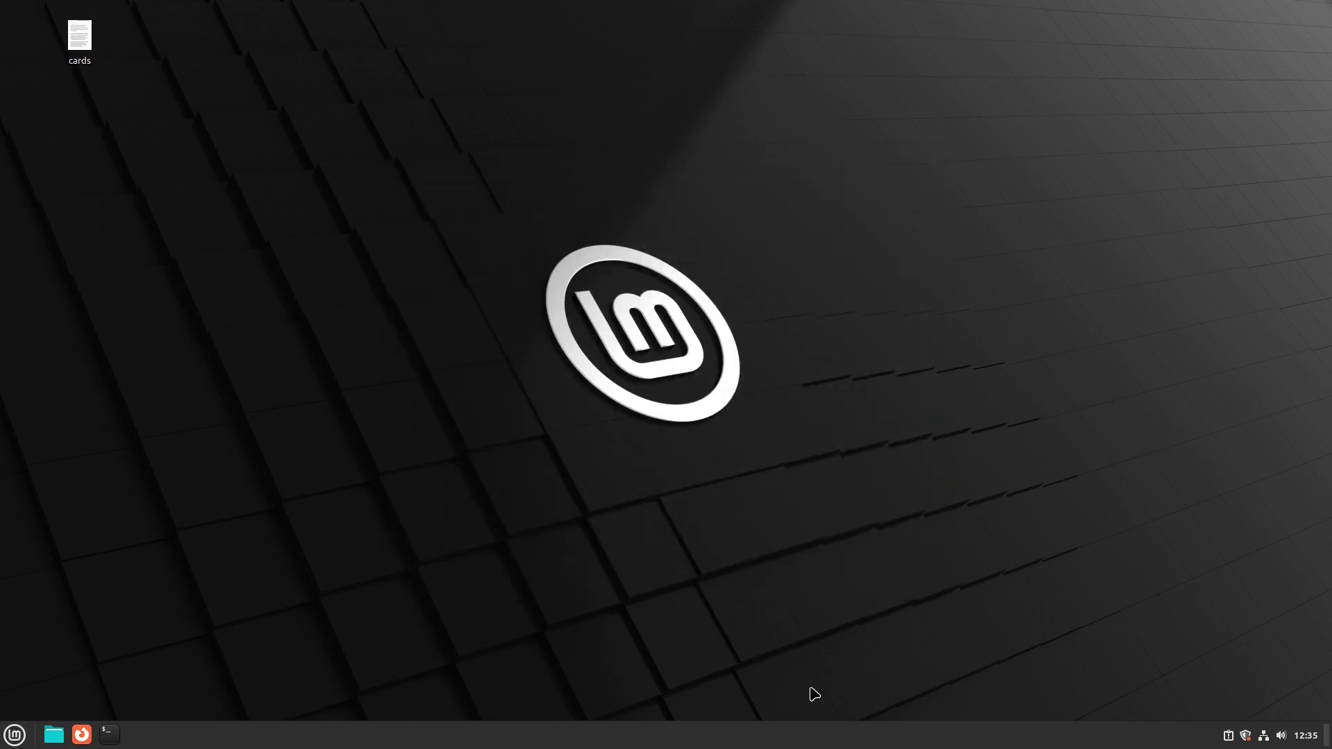
click(1245, 736)
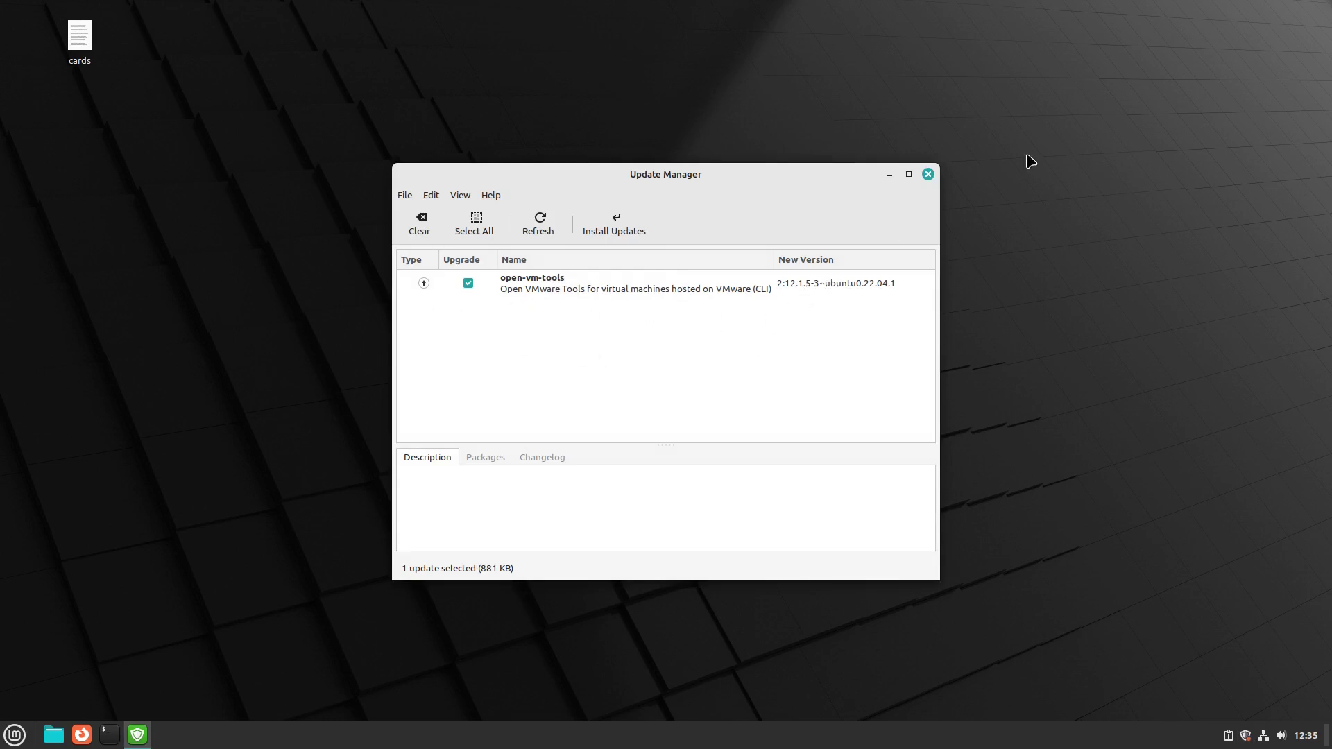
click(929, 174)
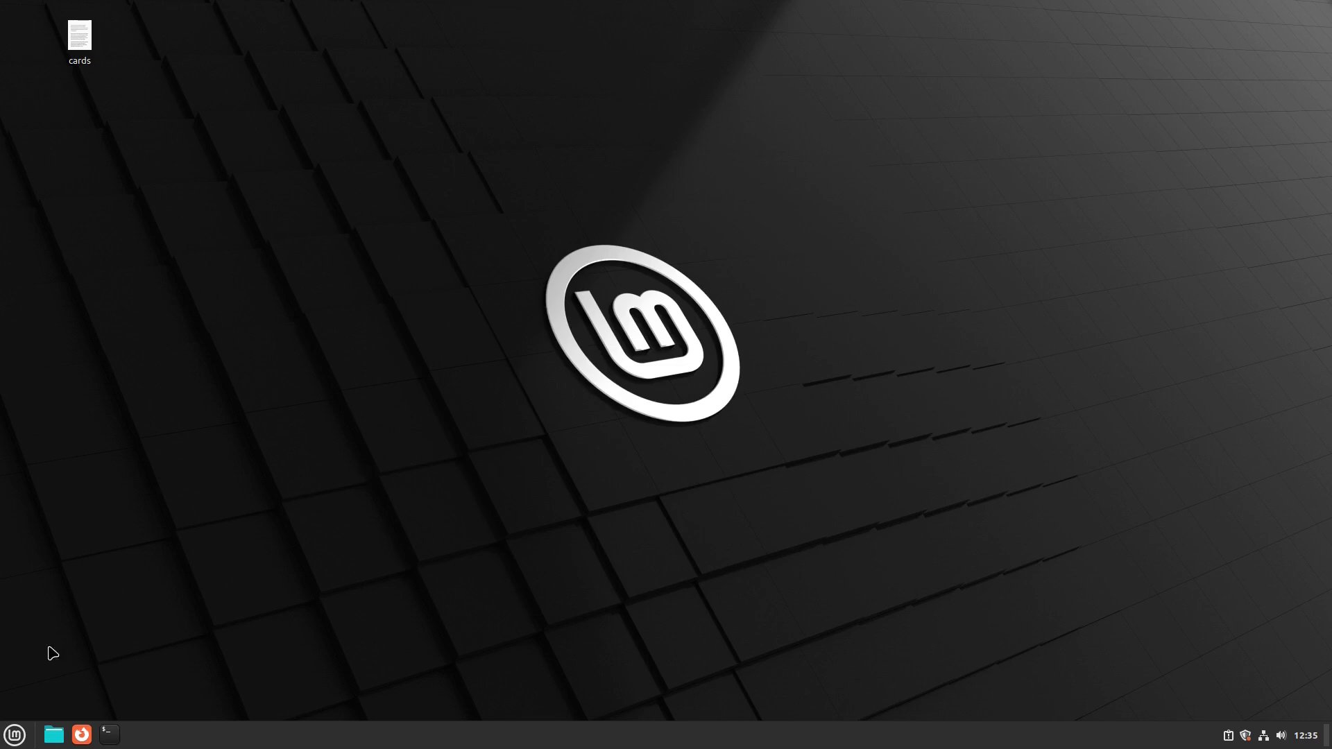